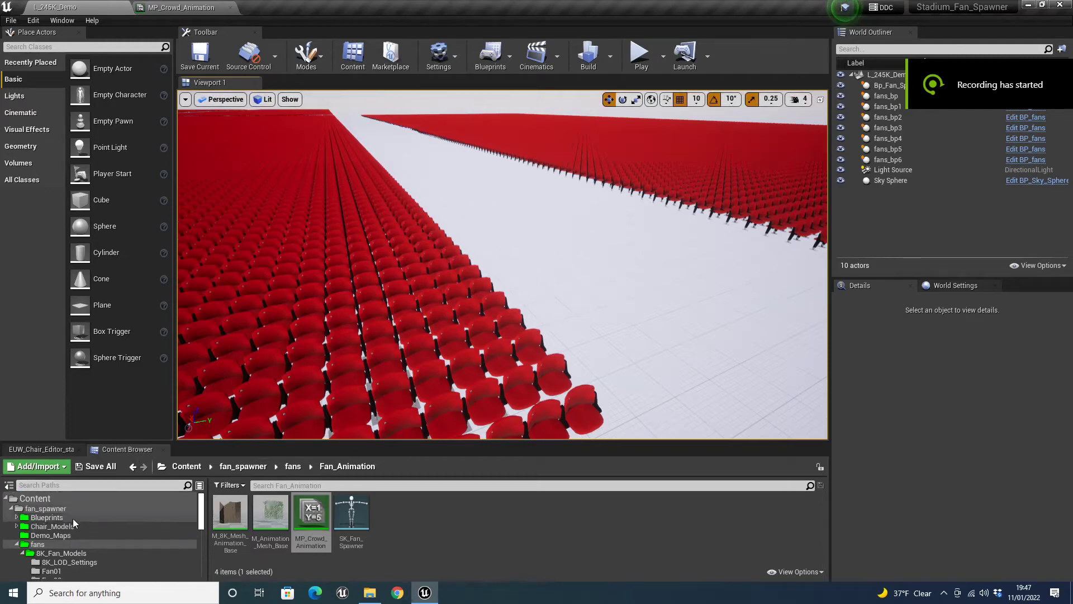
# - Look over the red seating blocks in the 245K demo level from several angles
pyautogui.moveTo(601, 277); pyautogui.dragTo(523, 271, button='right')
pyautogui.press('s')
pyautogui.moveTo(473, 234); pyautogui.dragTo(473, 241, button='right')
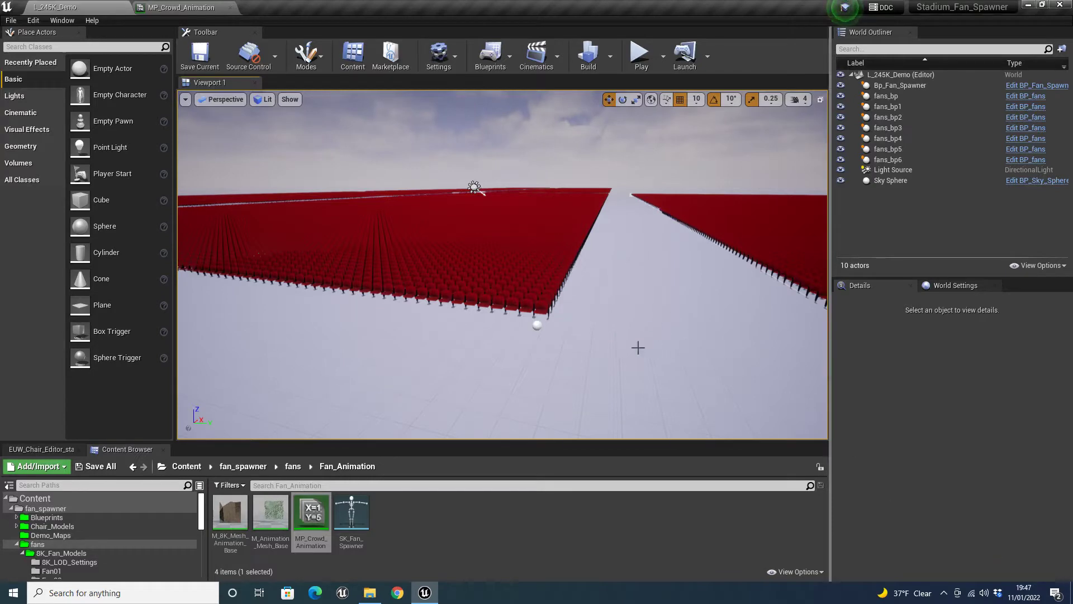
pyautogui.moveTo(638, 347); pyautogui.dragTo(448, 370, button='right')
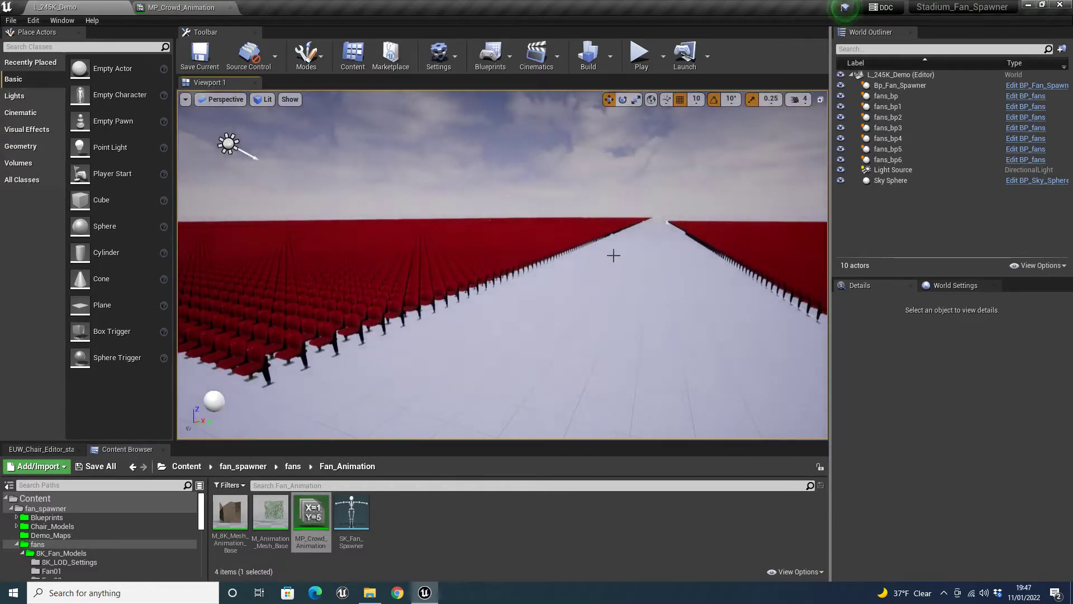
pyautogui.moveTo(494, 330); pyautogui.dragTo(442, 333, button='right')
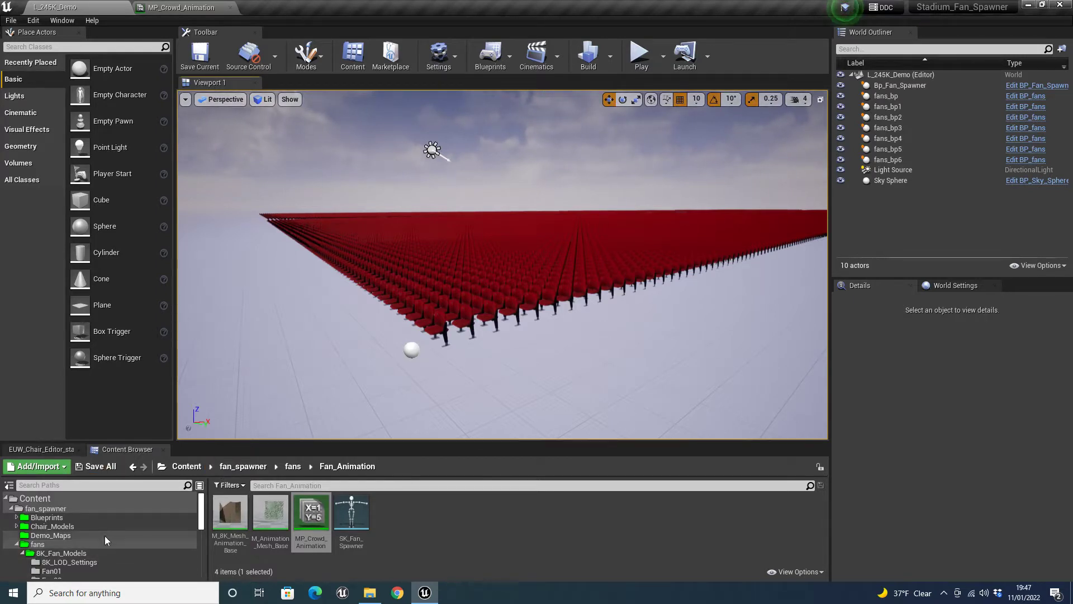
# - Open the L_Small_World_Showcase level from the Demo_Maps folder
pyautogui.click(89, 544)
pyautogui.scroll(-1, 89, 545)
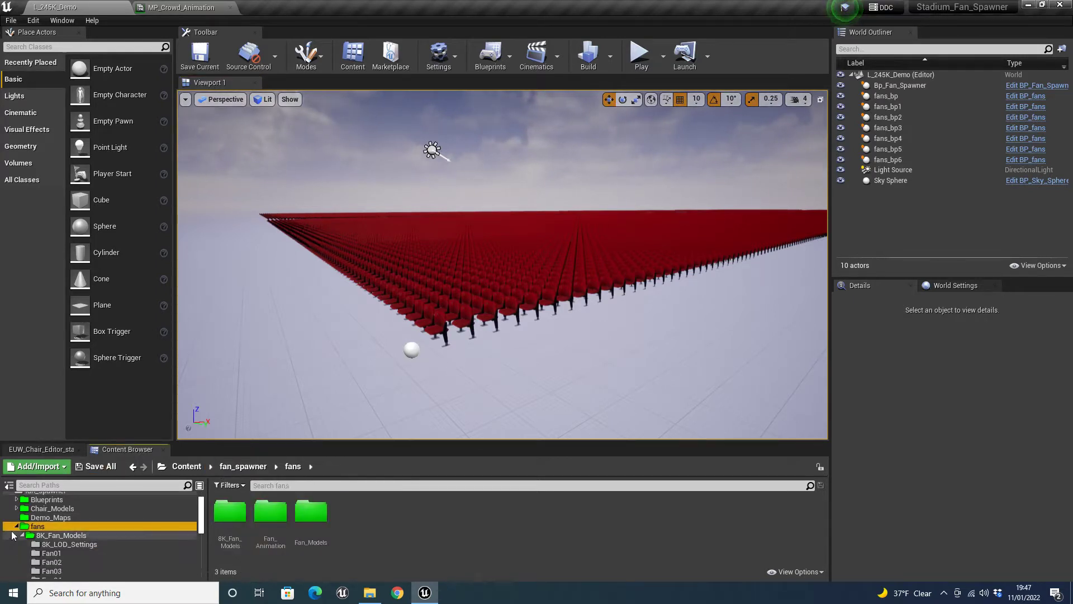
pyautogui.click(16, 527)
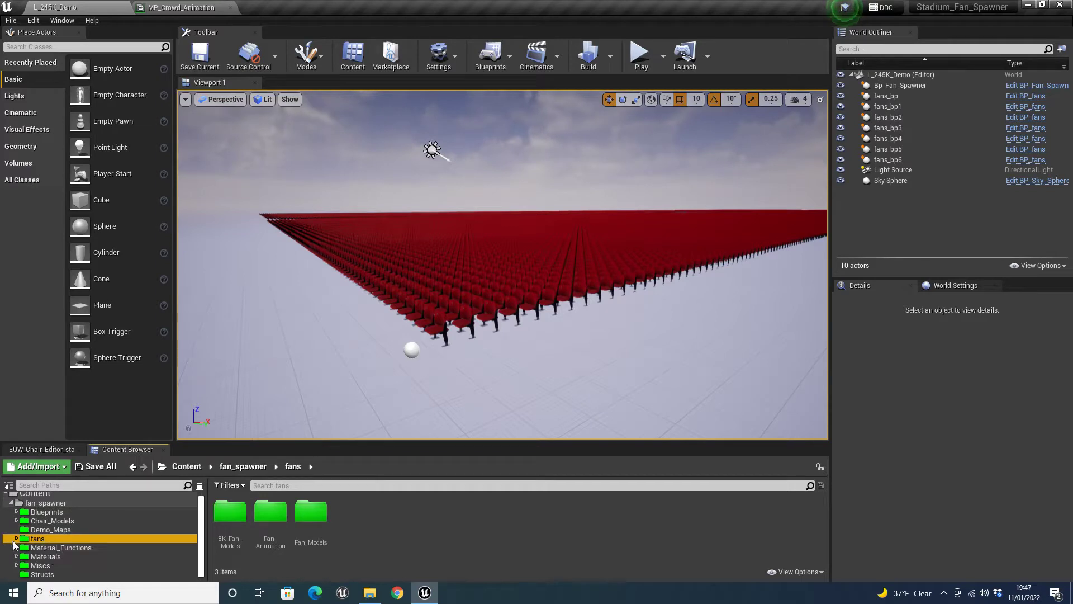
pyautogui.click(16, 539)
pyautogui.scroll(-2, 34, 531)
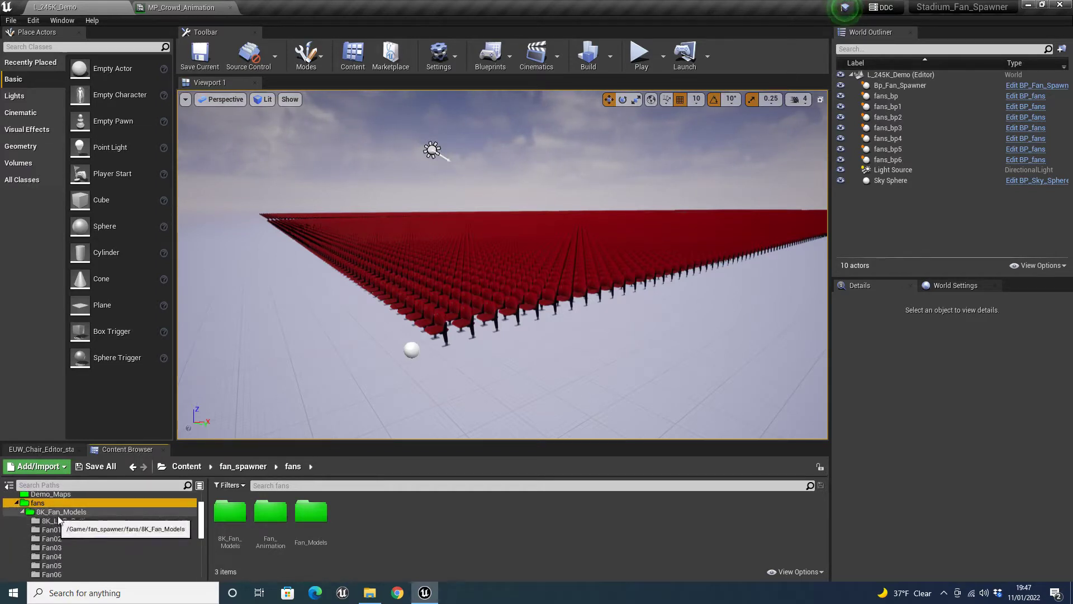
pyautogui.scroll(2, 75, 516)
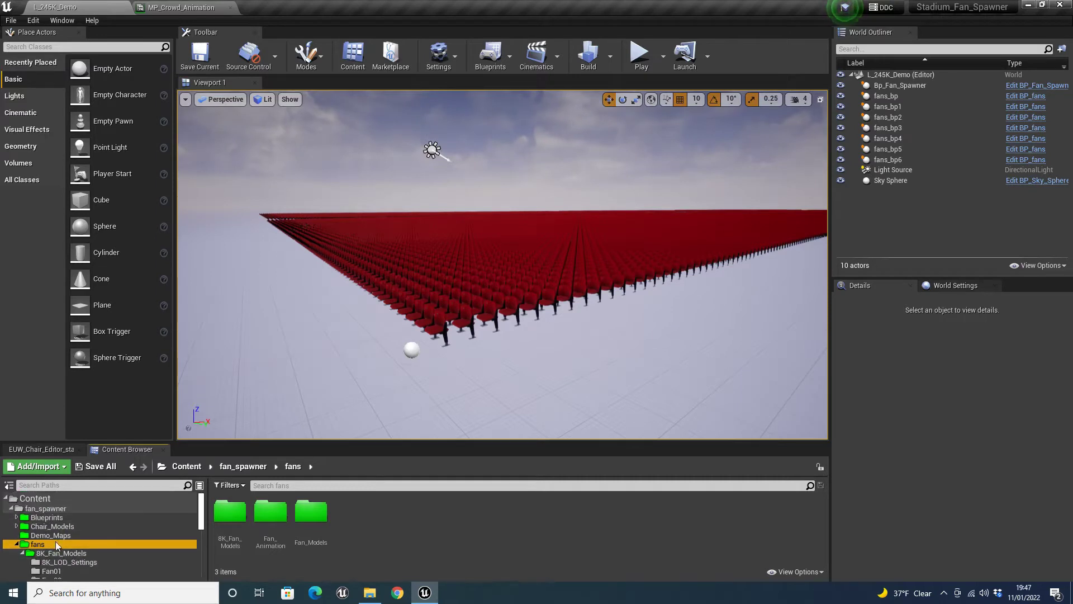
pyautogui.click(110, 536)
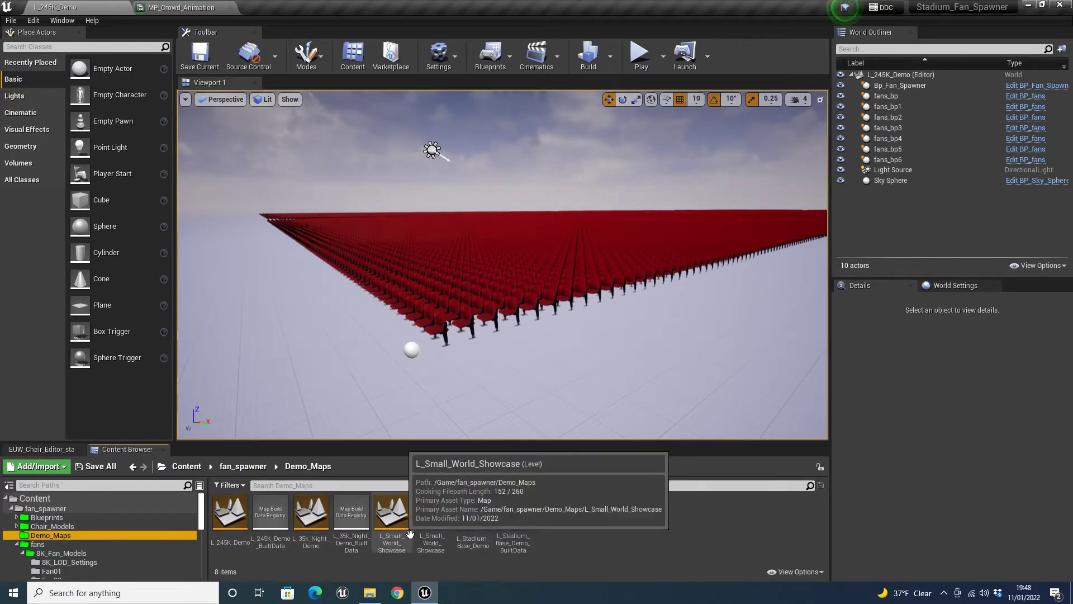
pyautogui.doubleClick(391, 525)
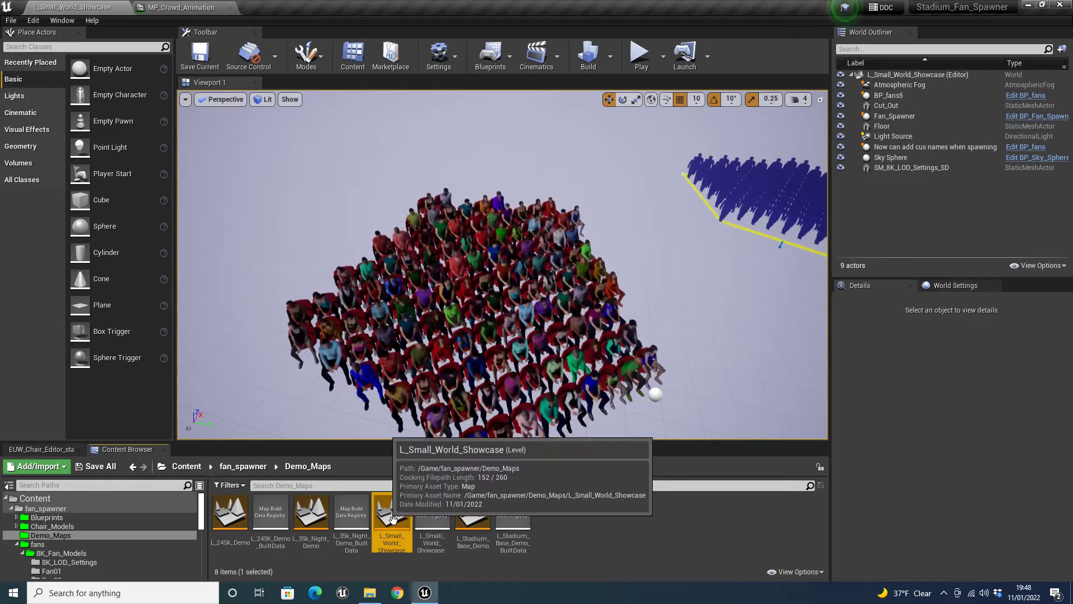
# - Select the seated crowd blueprint and remove its spawned fans with the chair editor's Test Spawn Debug tools
pyautogui.moveTo(548, 338); pyautogui.dragTo(475, 336, button='right')
pyautogui.click(432, 357)
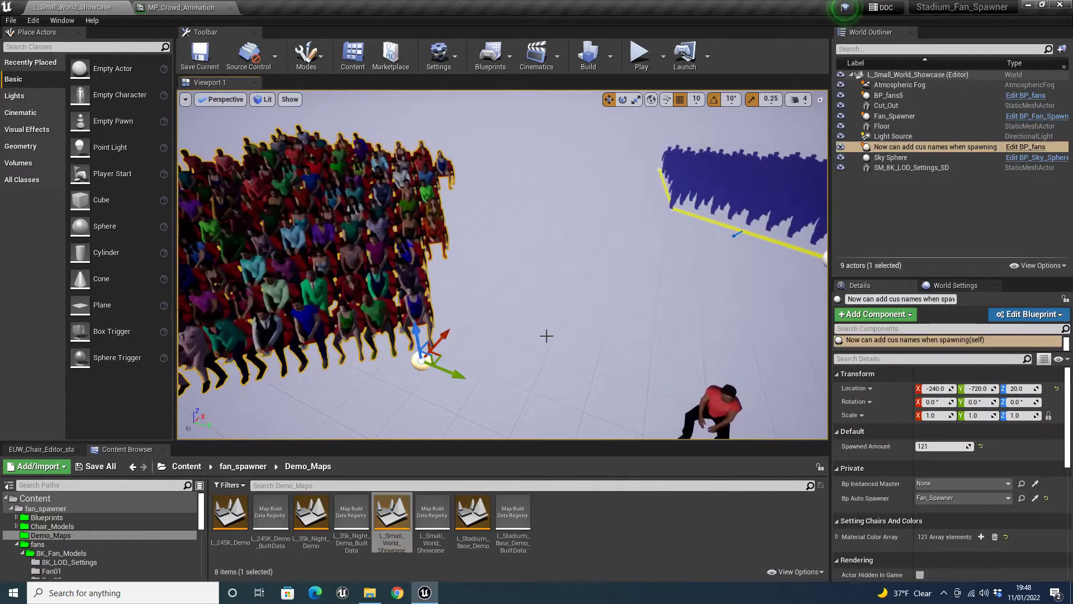
pyautogui.moveTo(548, 337); pyautogui.dragTo(432, 362, button='right')
pyautogui.scroll(3, 504, 310)
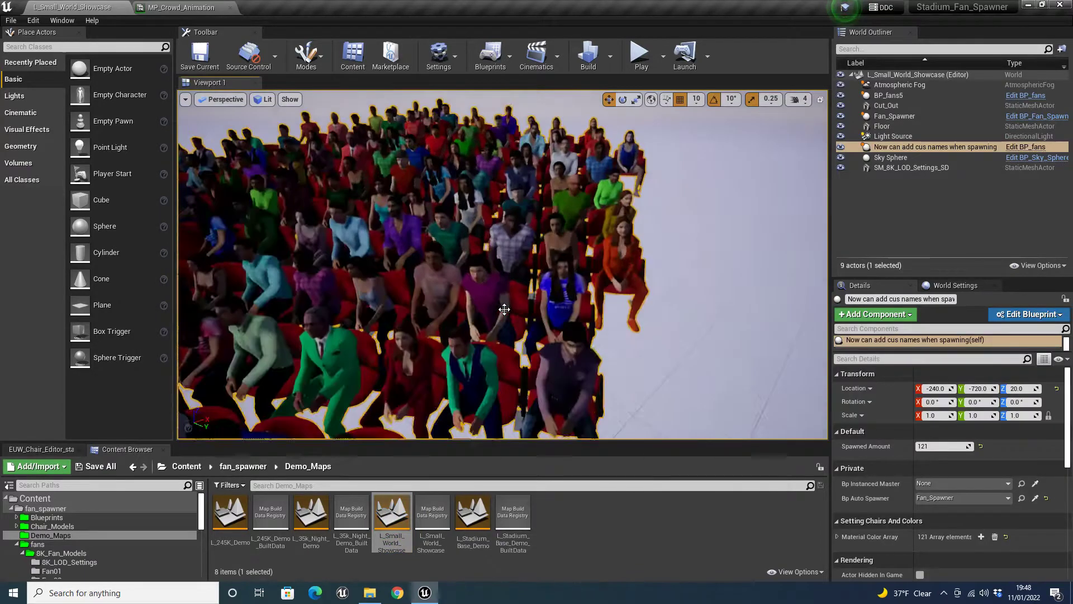
pyautogui.moveTo(503, 311)
pyautogui.mouseDown(button='right')
pyautogui.moveTo(503, 280)
pyautogui.moveTo(486, 347)
pyautogui.moveTo(504, 311)
pyautogui.mouseUp(button='right')
pyautogui.scroll(-6, 505, 311)
pyautogui.click(41, 449)
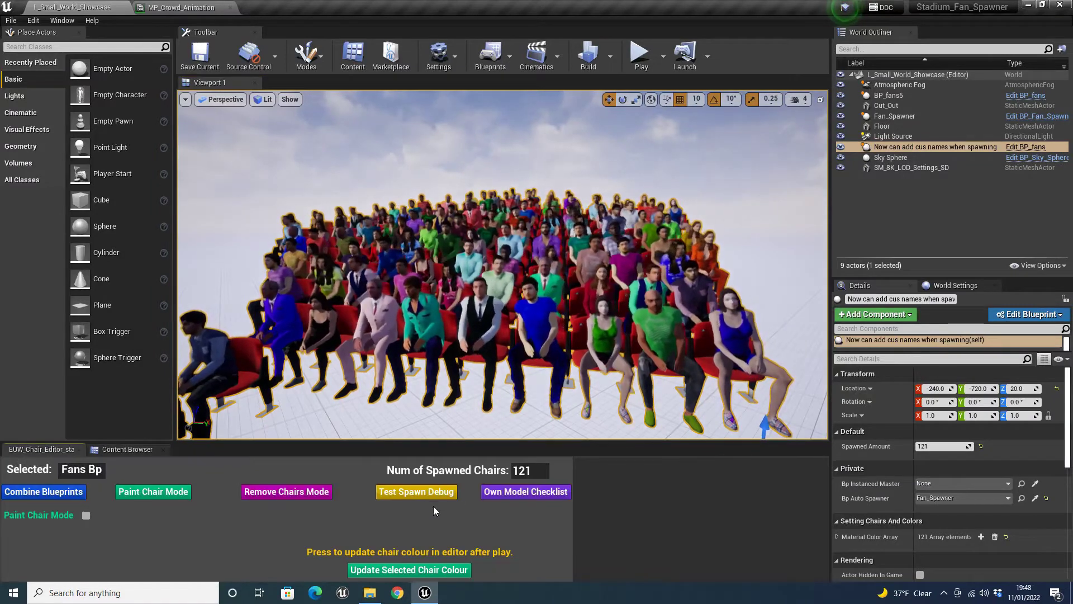
pyautogui.click(416, 491)
pyautogui.click(338, 543)
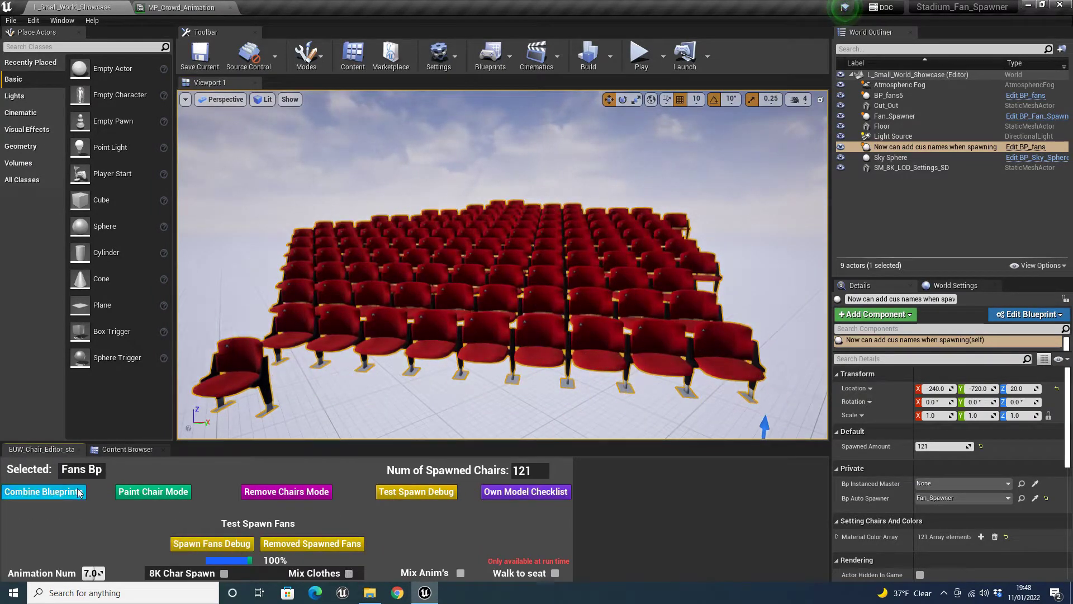
# - Examine the assets in the Fan17 to Fan20 folders of 8K_Fan_Models, including Fan20's 8K mask texture
pyautogui.click(127, 449)
pyautogui.scroll(-5, 58, 537)
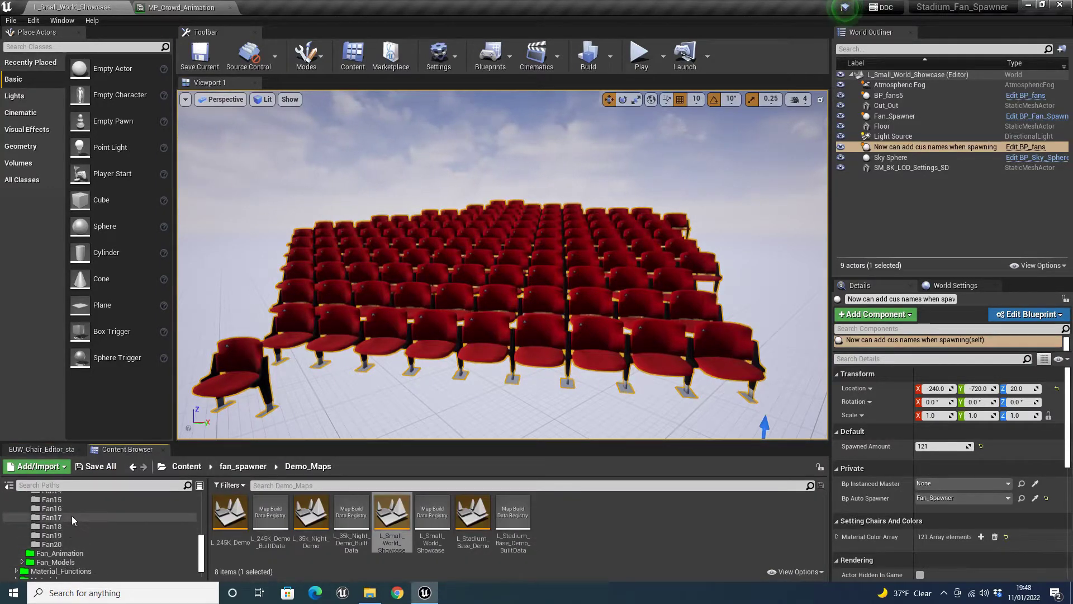
pyautogui.click(71, 517)
pyautogui.click(69, 527)
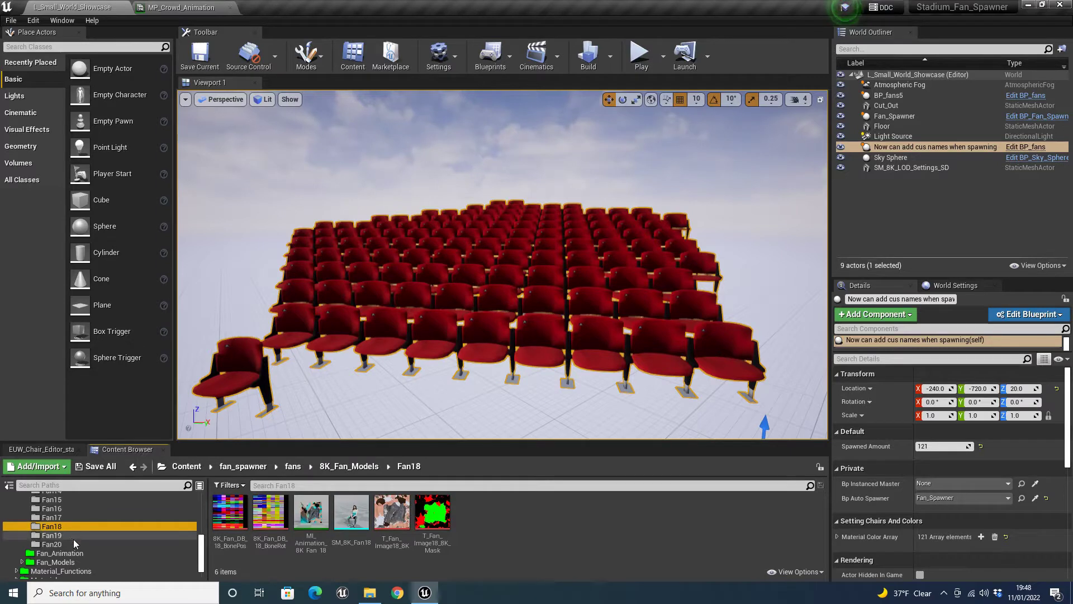
pyautogui.click(72, 535)
pyautogui.click(74, 544)
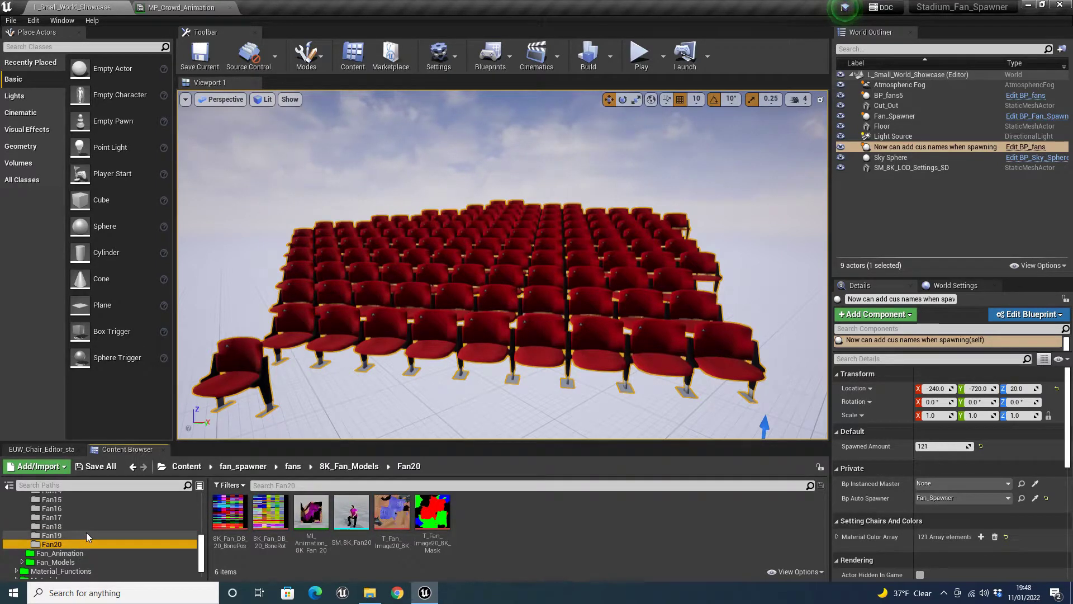
pyautogui.click(439, 539)
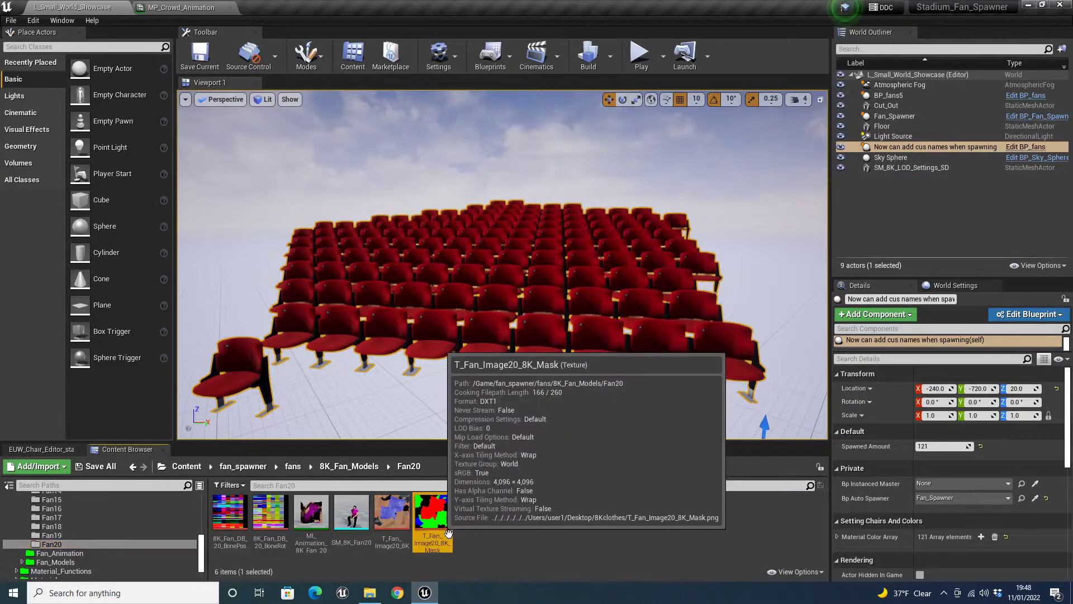
# - Browse the Fan01, Fan06 and Fan05 model folders, view the T_Fan_Image05_8K_Mask texture and close it
pyautogui.scroll(5, 161, 534)
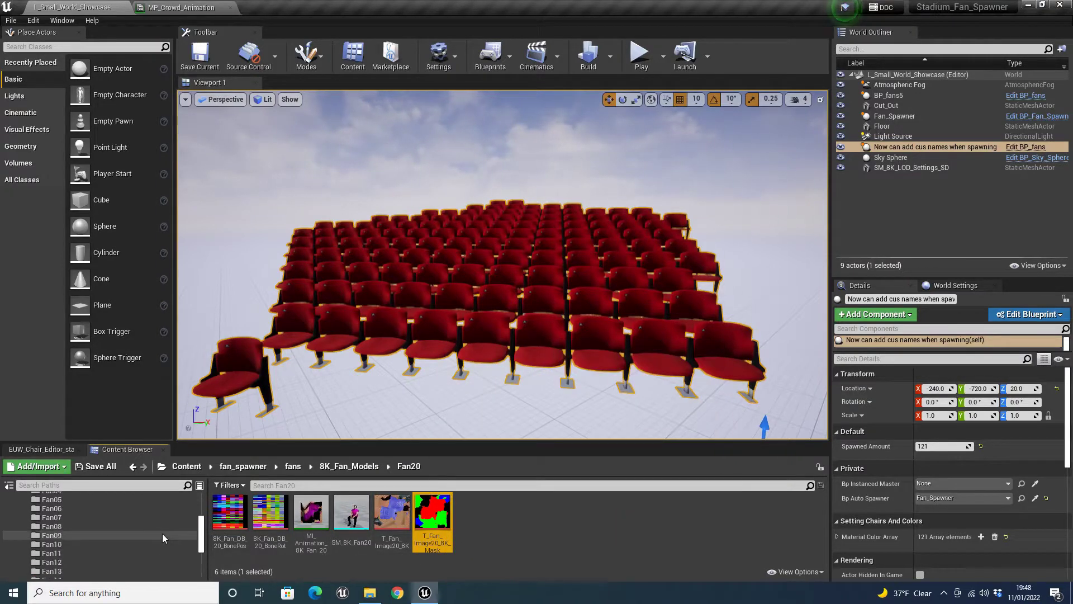
pyautogui.click(130, 519)
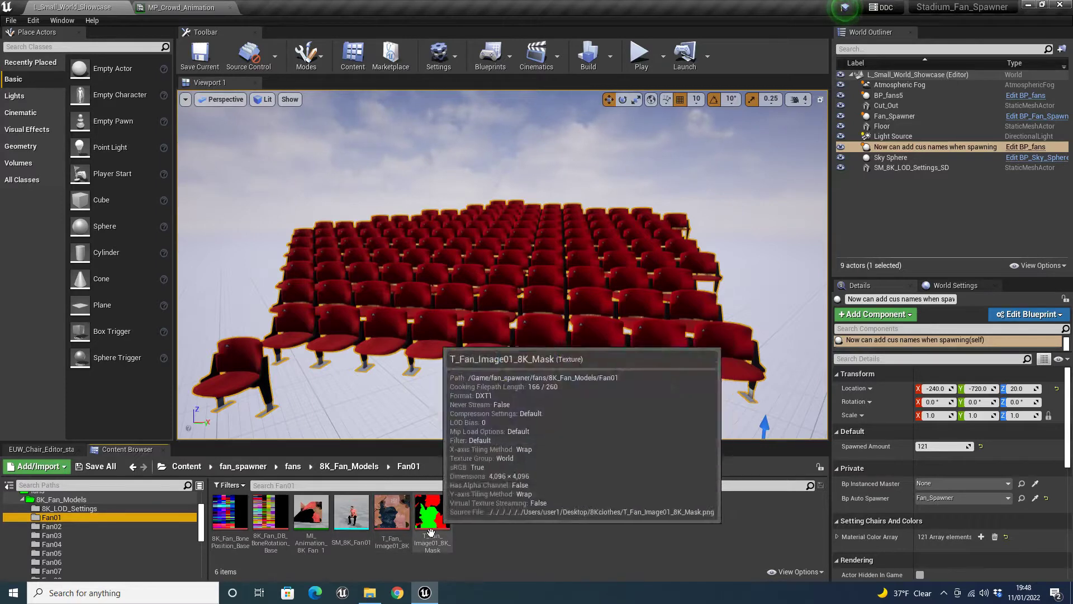
pyautogui.scroll(-3, 83, 541)
pyautogui.click(84, 542)
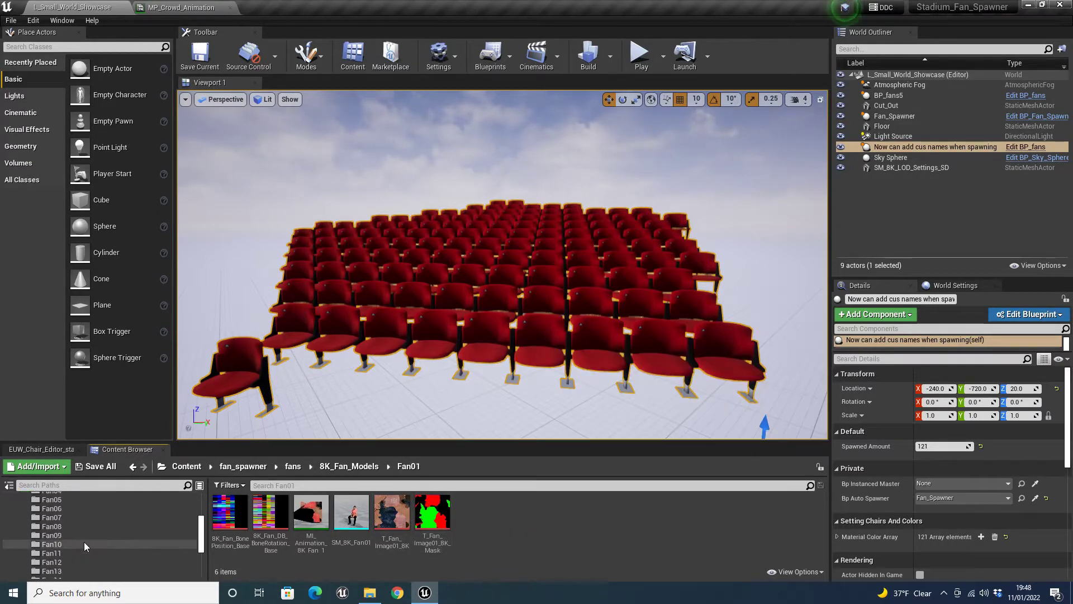
pyautogui.click(85, 509)
pyautogui.scroll(3, 82, 520)
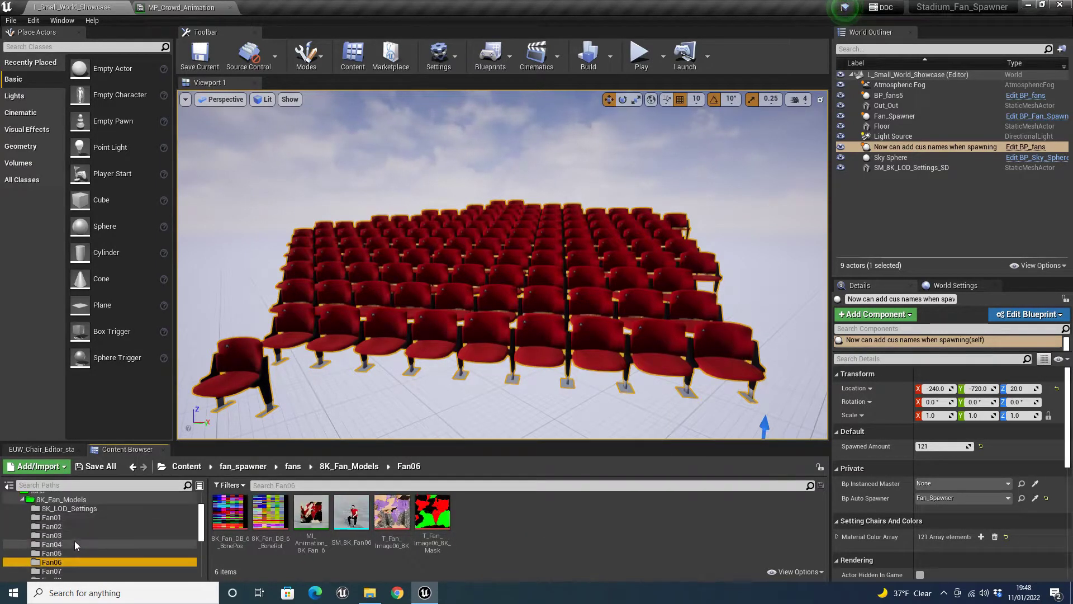
pyautogui.click(69, 552)
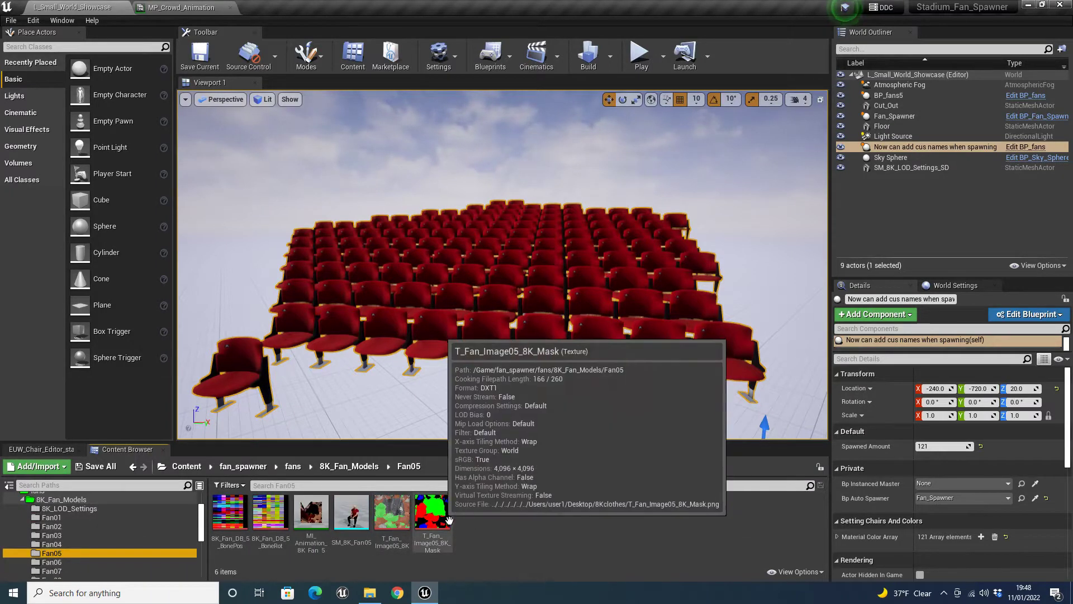
pyautogui.doubleClick(433, 511)
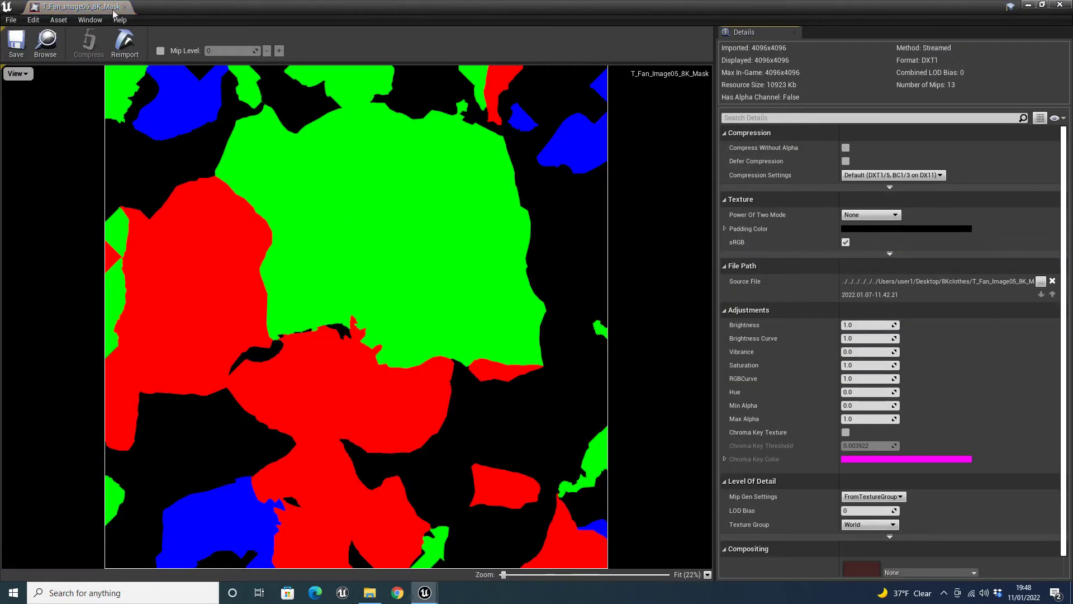
pyautogui.click(124, 7)
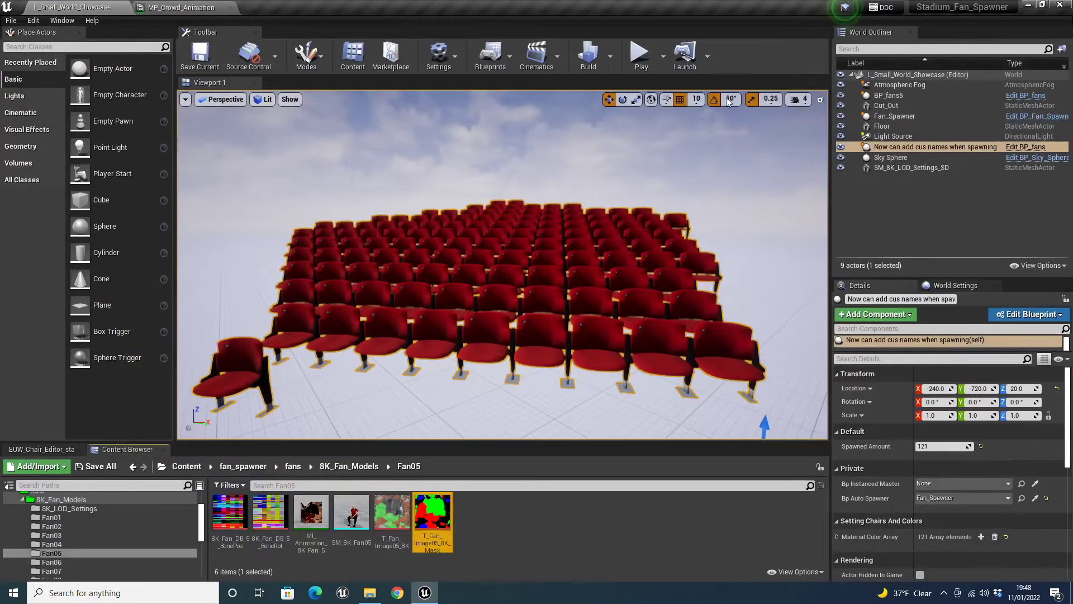
# - Enable 8K Char Spawn in the chair editor and spawn debug fans on the selected seats
pyautogui.click(60, 448)
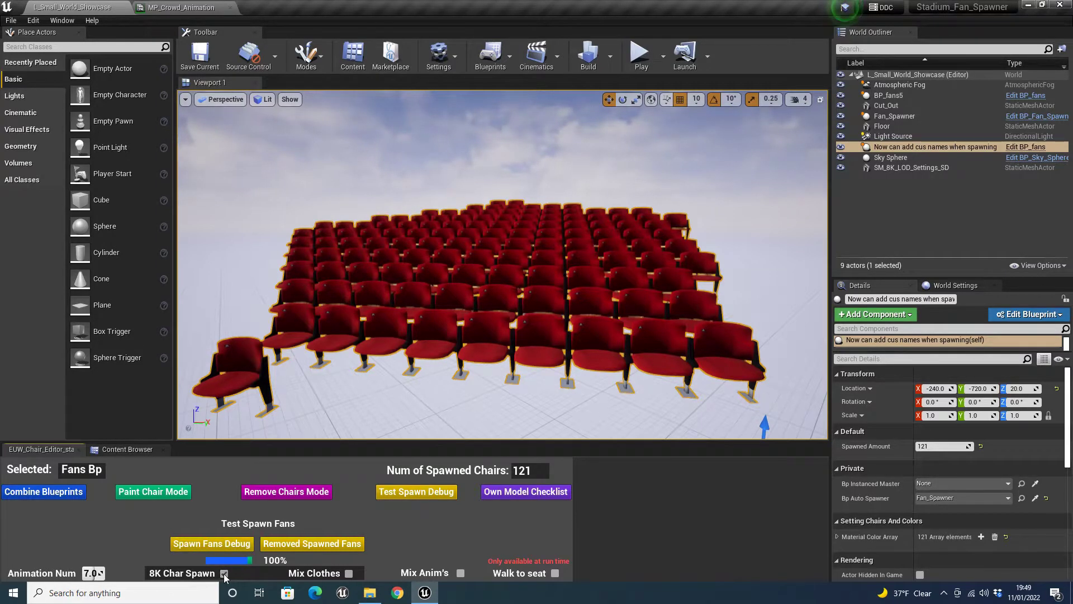
pyautogui.click(222, 546)
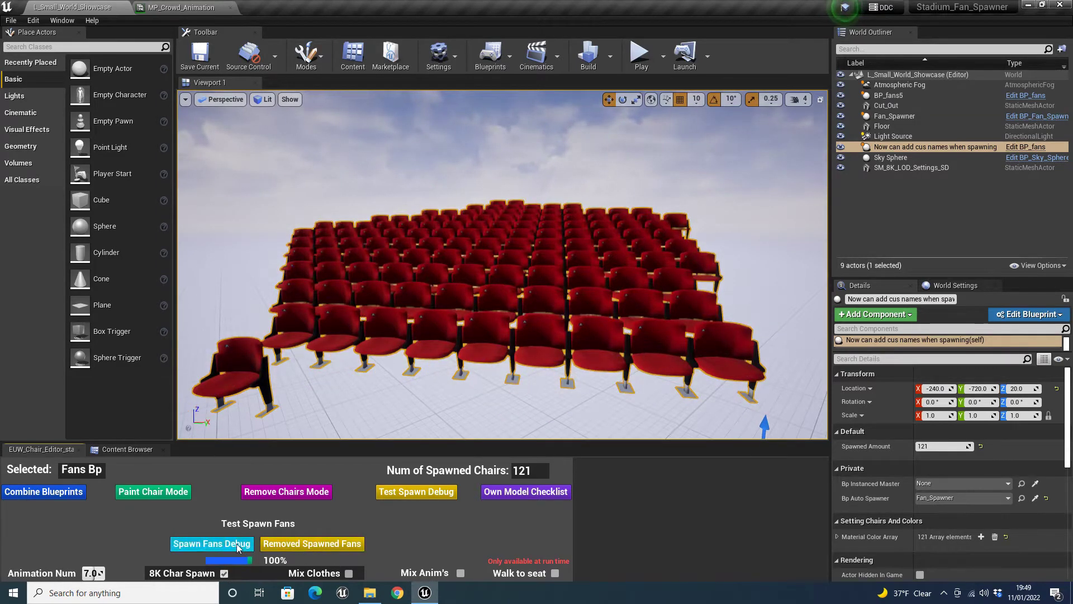
pyautogui.click(236, 543)
# - Examine the spawned 8K fans up close and from different sides of the seating block
pyautogui.press('w')
pyautogui.moveTo(480, 296)
pyautogui.mouseDown(button='right')
pyautogui.moveTo(480, 240)
pyautogui.moveTo(480, 296)
pyautogui.mouseUp(button='right')
pyautogui.press('s')
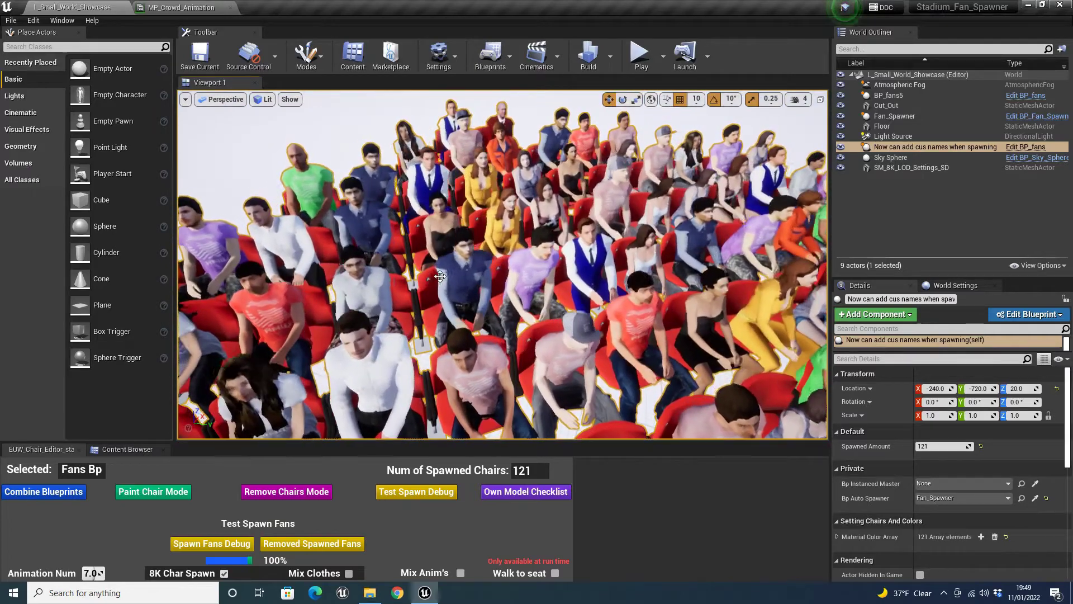
pyautogui.moveTo(480, 296); pyautogui.dragTo(492, 296, button='right')
pyautogui.press('d')
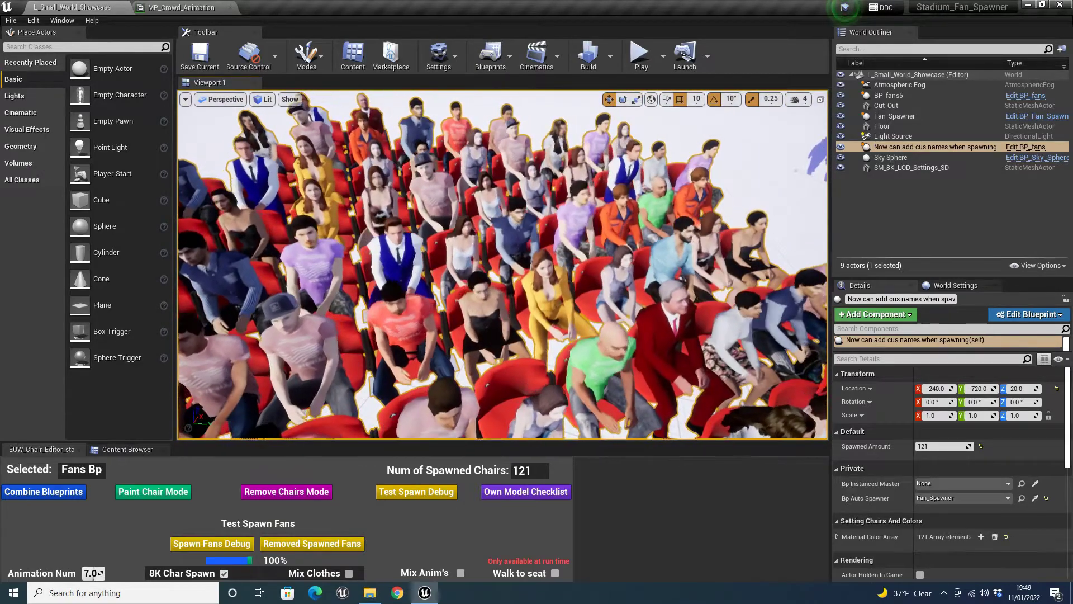
pyautogui.moveTo(595, 155); pyautogui.dragTo(595, 154, button='right')
pyautogui.moveTo(528, 200); pyautogui.dragTo(528, 200, button='right')
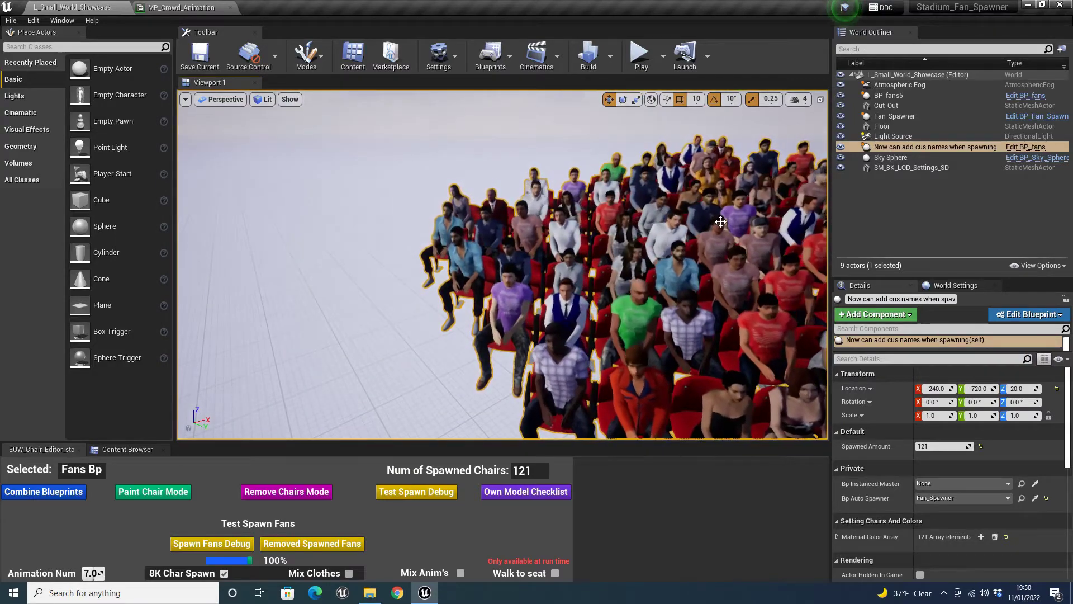
pyautogui.moveTo(528, 200); pyautogui.dragTo(585, 207, button='right')
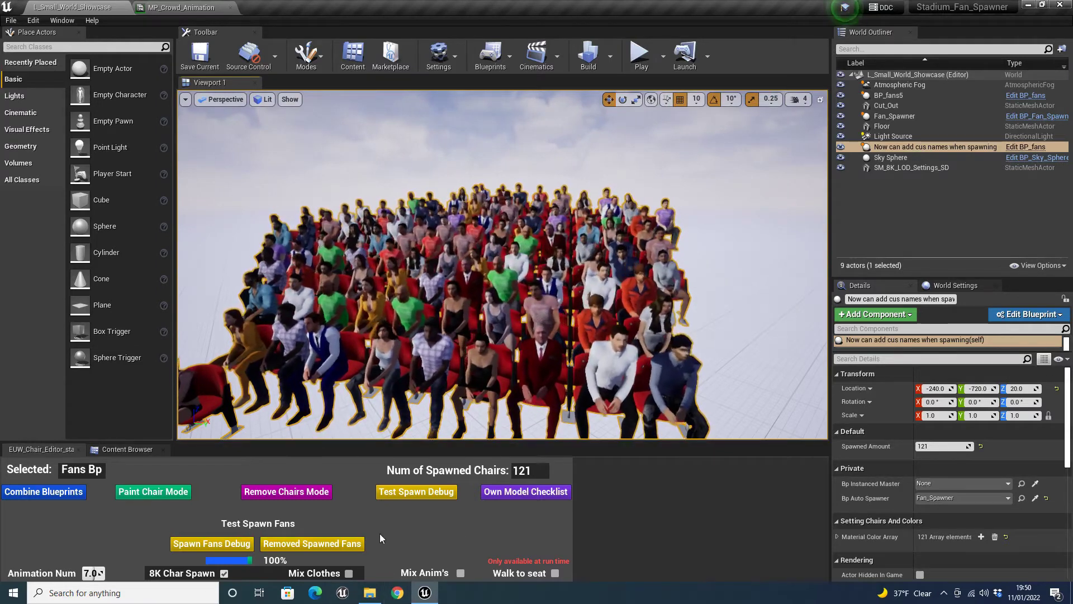
# - Enable Mix Clothes for the spawned 8K fans and inspect their clothing colours up close
pyautogui.click(349, 574)
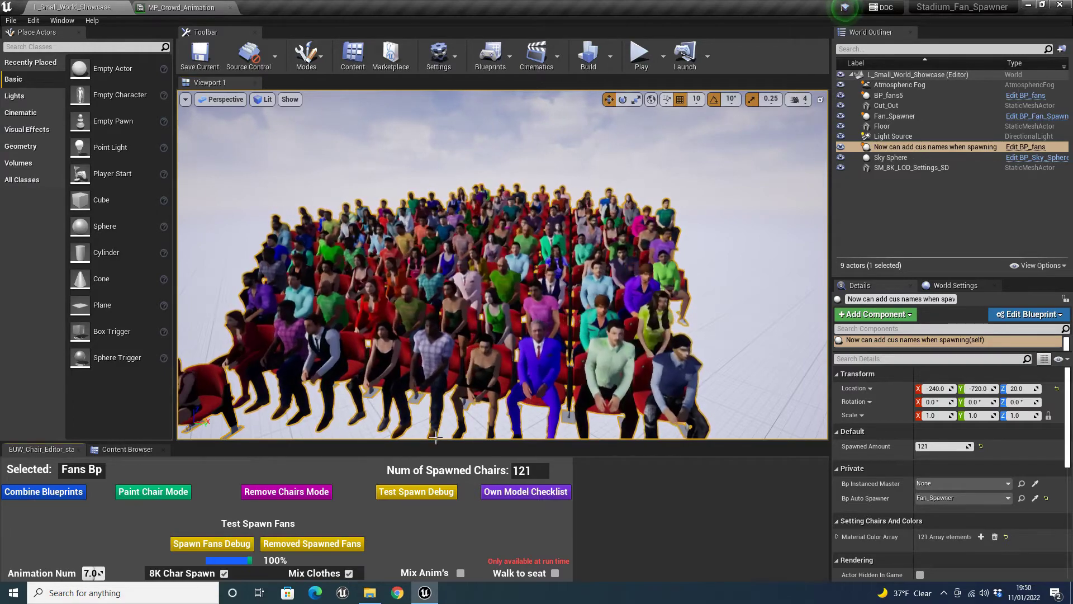
pyautogui.press('w')
pyautogui.moveTo(450, 408); pyautogui.dragTo(498, 416, button='right')
pyautogui.press('s')
pyautogui.press('w')
pyautogui.press('s')
# - Open Fan05's material instance MI_Animation_8K_Fan_5 and dock its editor after the other open editors
pyautogui.click(128, 450)
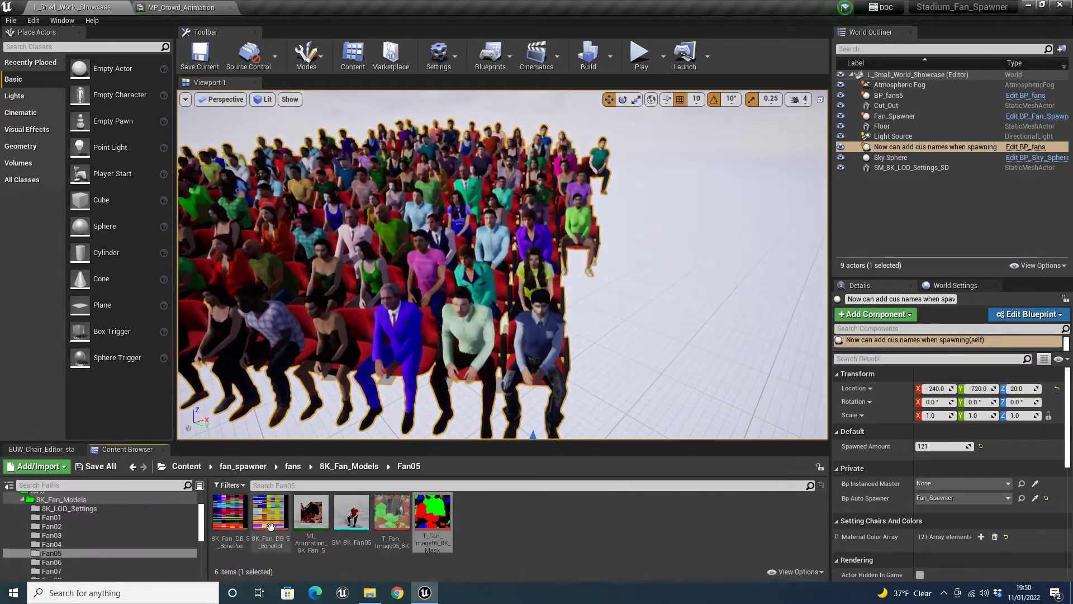
pyautogui.doubleClick(312, 526)
pyautogui.moveTo(58, 7); pyautogui.dragTo(246, 8)
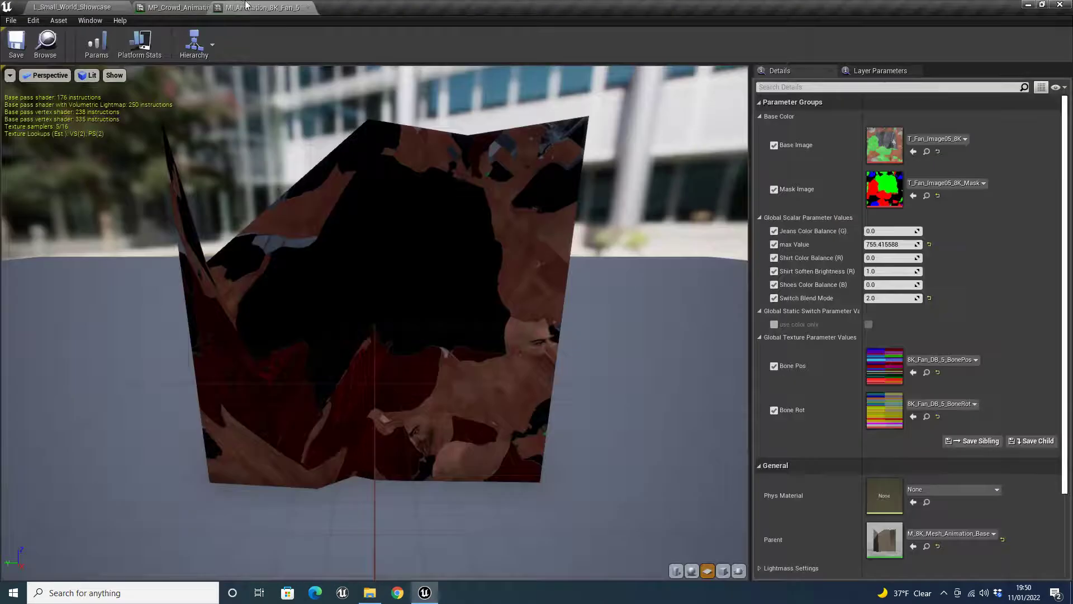
# - View the SM_8K_Fan05 static mesh, close it and return to the Fan05 material instance
pyautogui.click(58, 7)
pyautogui.doubleClick(352, 511)
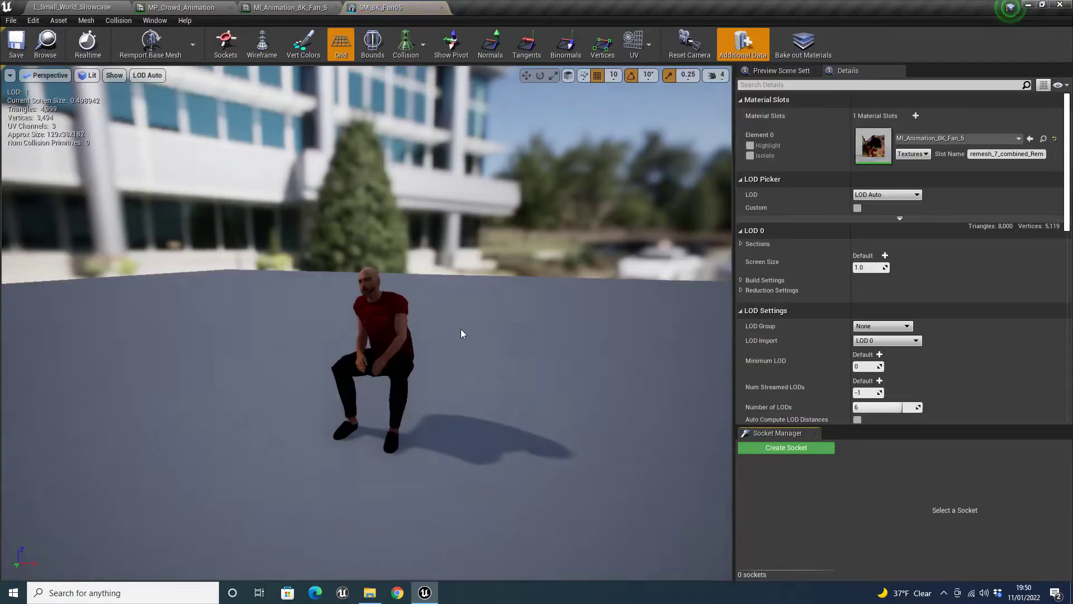
pyautogui.click(328, 9)
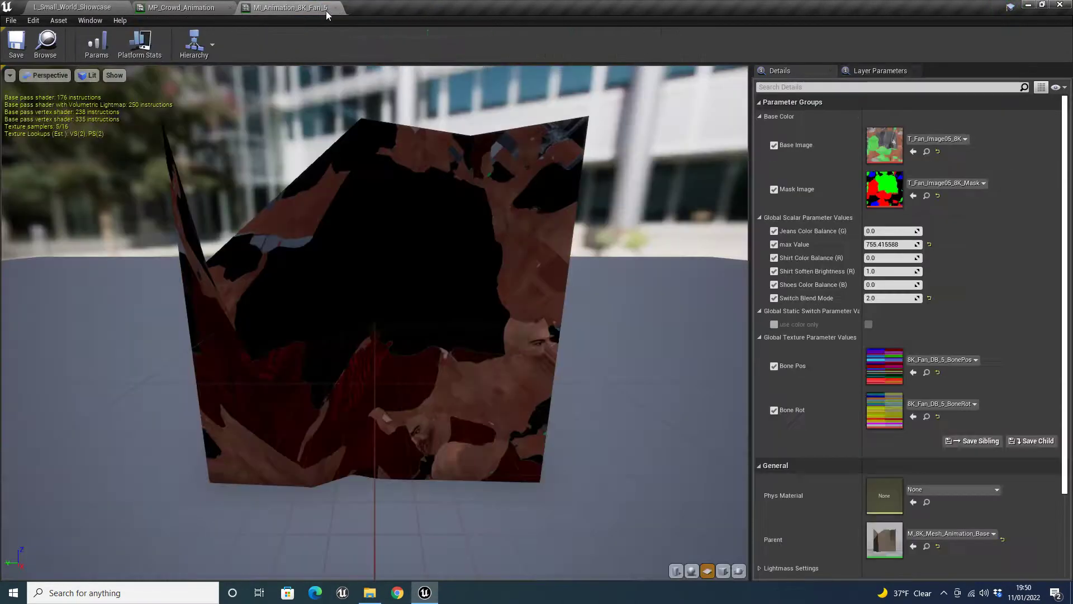
# - Return to the showcase level and open material instance MI_Animation_8K_Fan_1 from the Fan01 folder
pyautogui.click(181, 8)
pyautogui.click(112, 8)
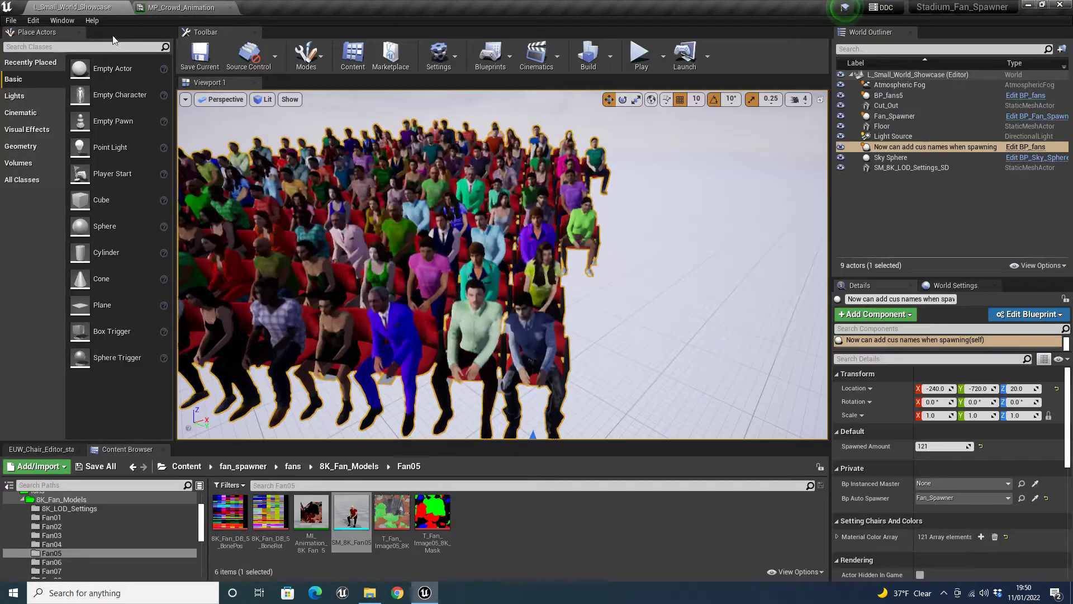
pyautogui.click(104, 518)
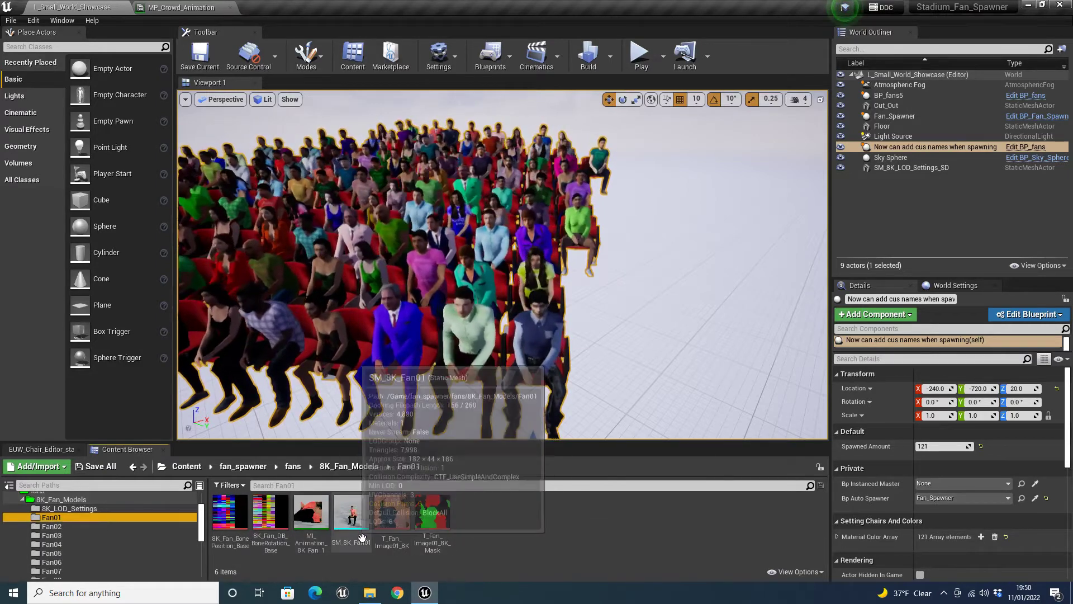
pyautogui.doubleClick(311, 523)
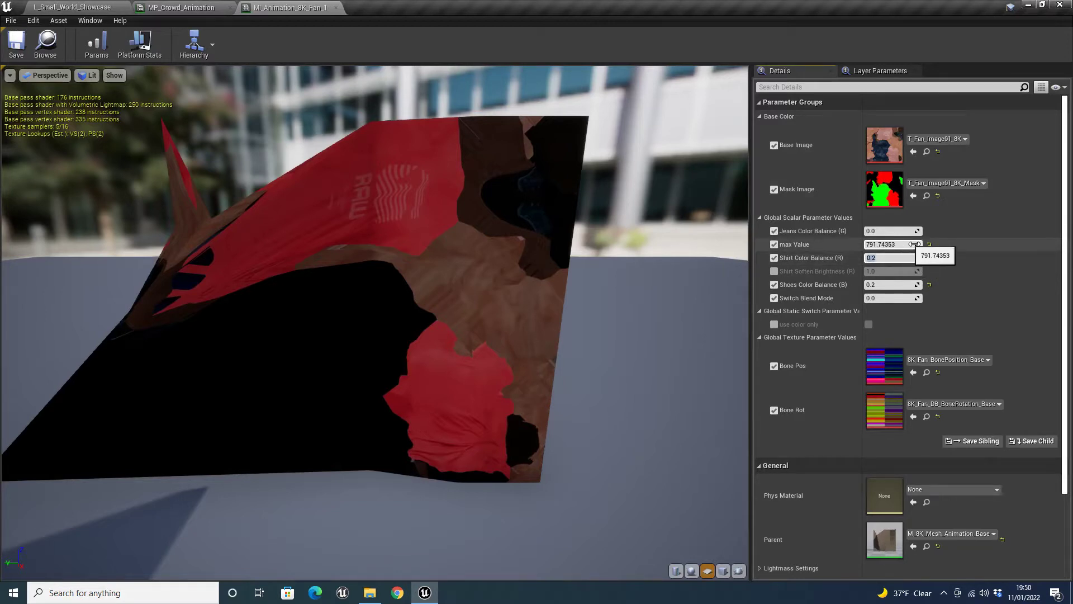
# - Try Shirt Color Balance (R) at 0 and restore it to 0.2
pyautogui.write('0')
pyautogui.press('Return')
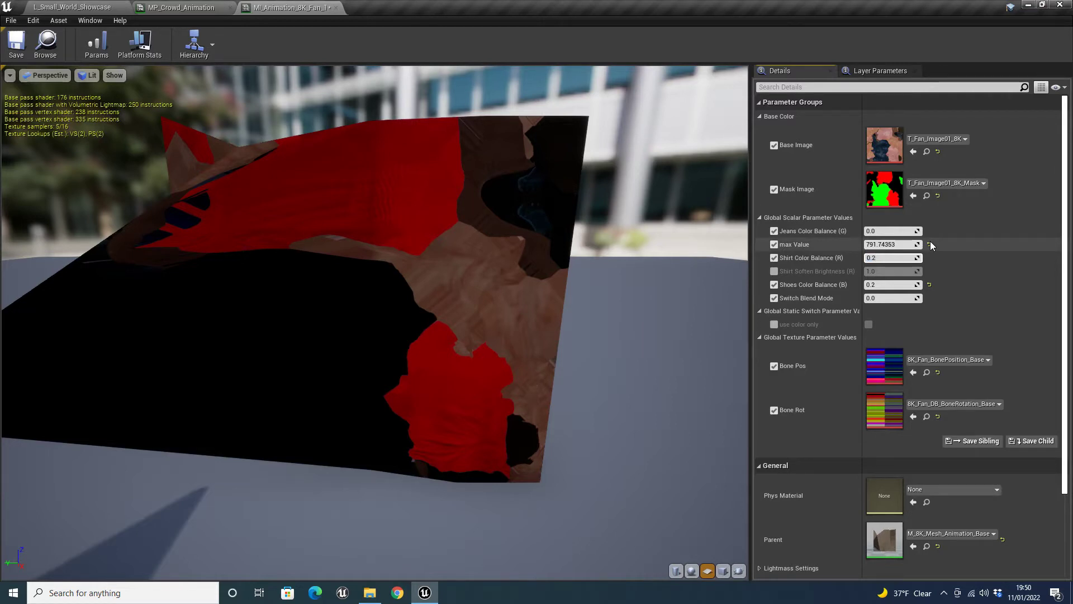
pyautogui.press('Return')
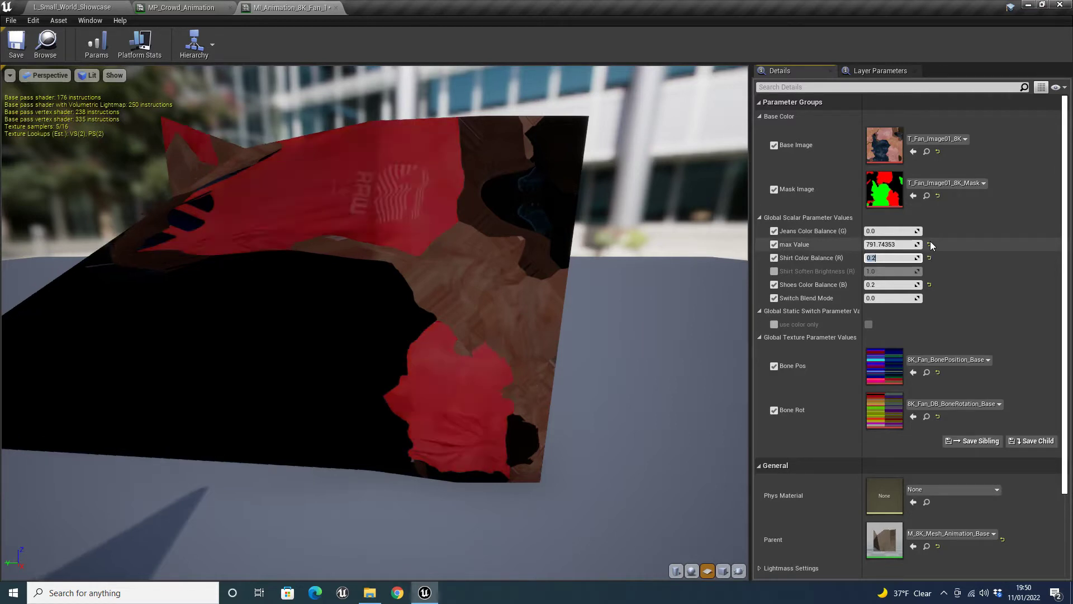
# - Enable Shirt Soften Brightness (R), try a value of about 0.86 and set it back to 1
pyautogui.click(775, 271)
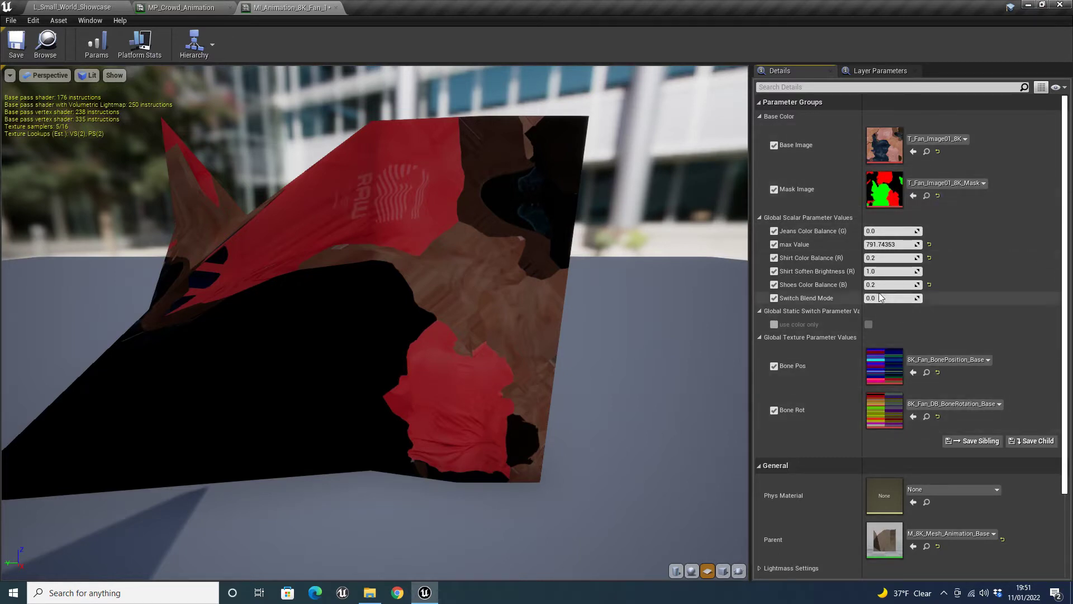
pyautogui.moveTo(896, 274)
pyautogui.mouseDown()
pyautogui.moveTo(853, 274)
pyautogui.moveTo(901, 274)
pyautogui.mouseUp()
pyautogui.click(901, 274)
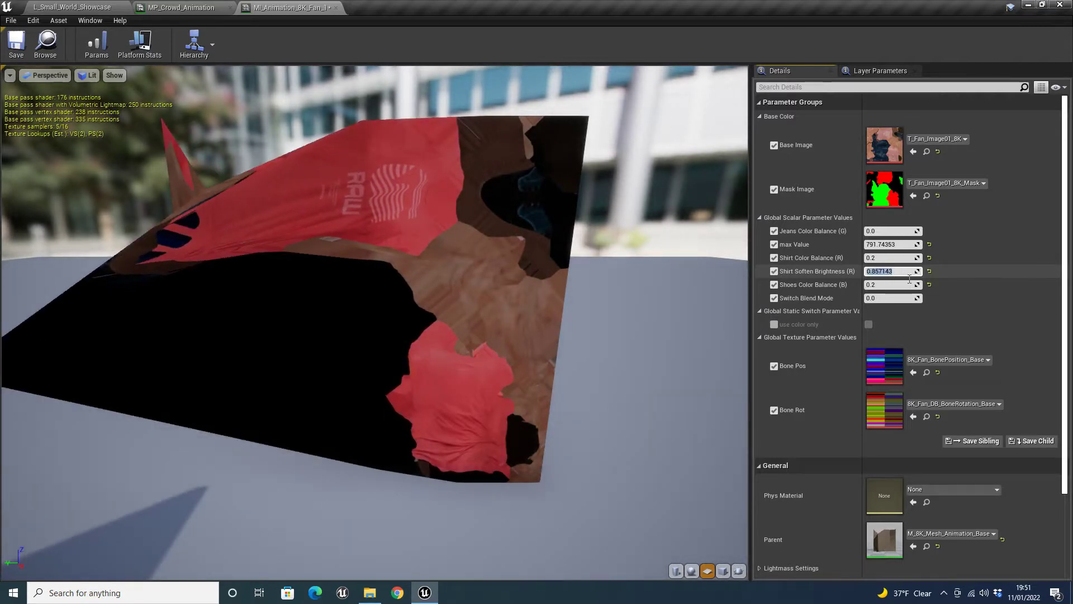
pyautogui.write('1')
pyautogui.press('Return')
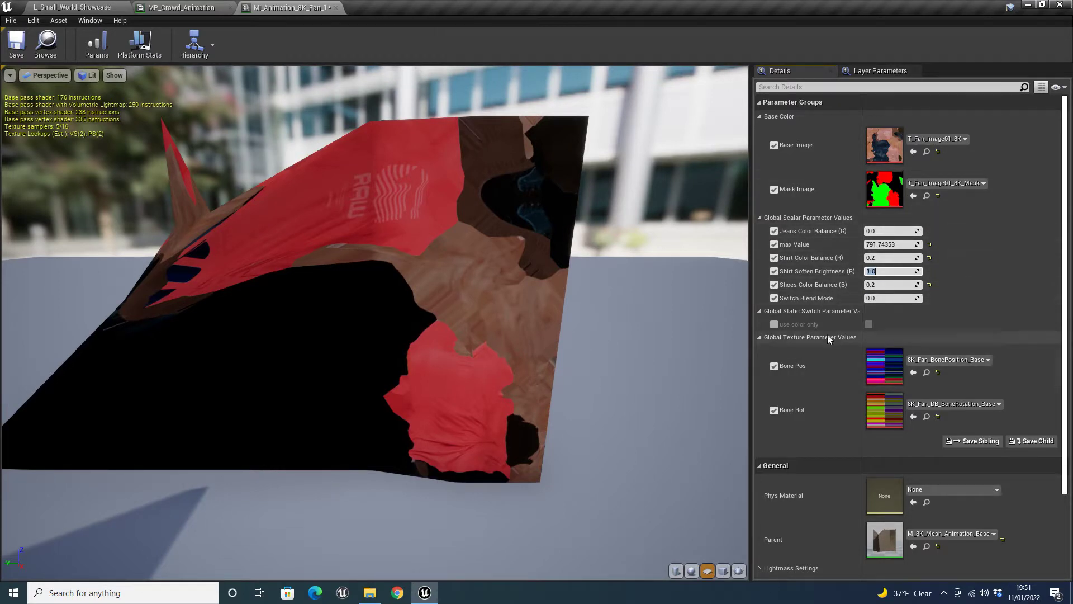
# - Try Switch Blend Mode values 1 and 2, set it back to 0 and save the material instance
pyautogui.click(815, 303)
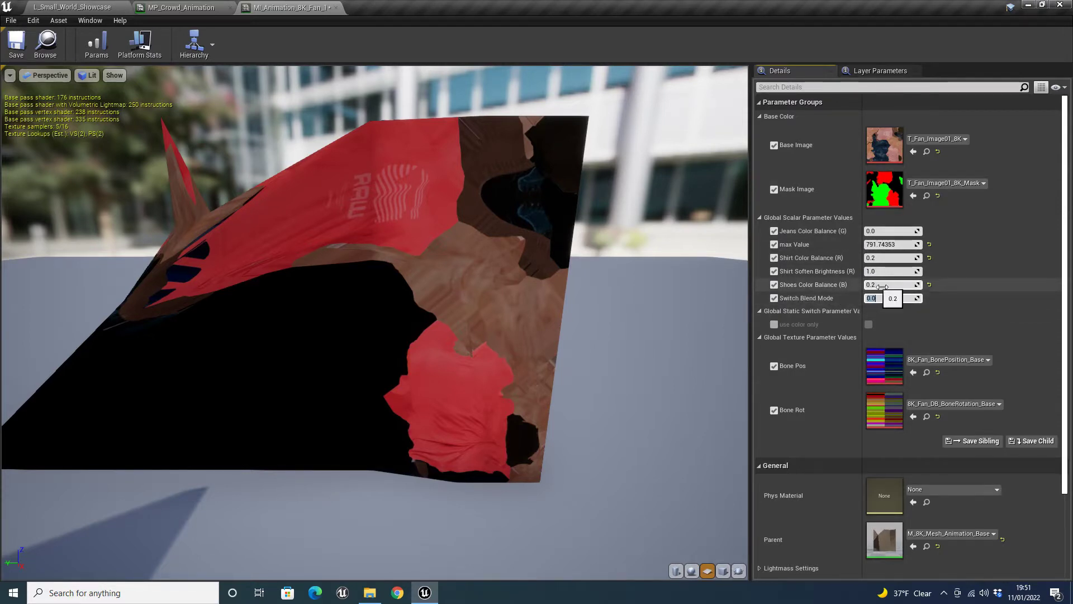
pyautogui.write('1')
pyautogui.press('Return')
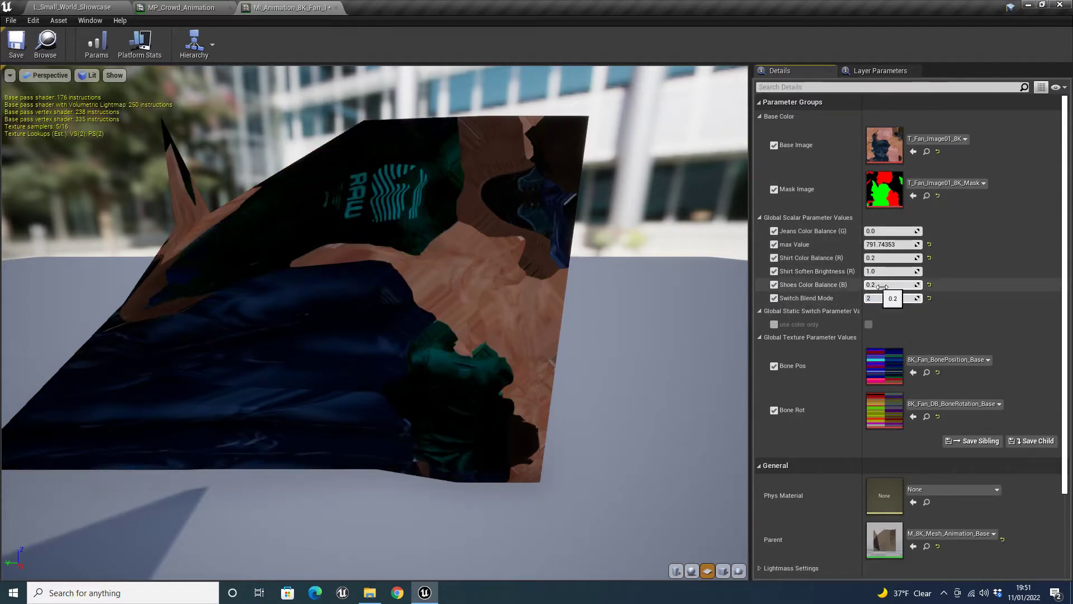
pyautogui.press('Return')
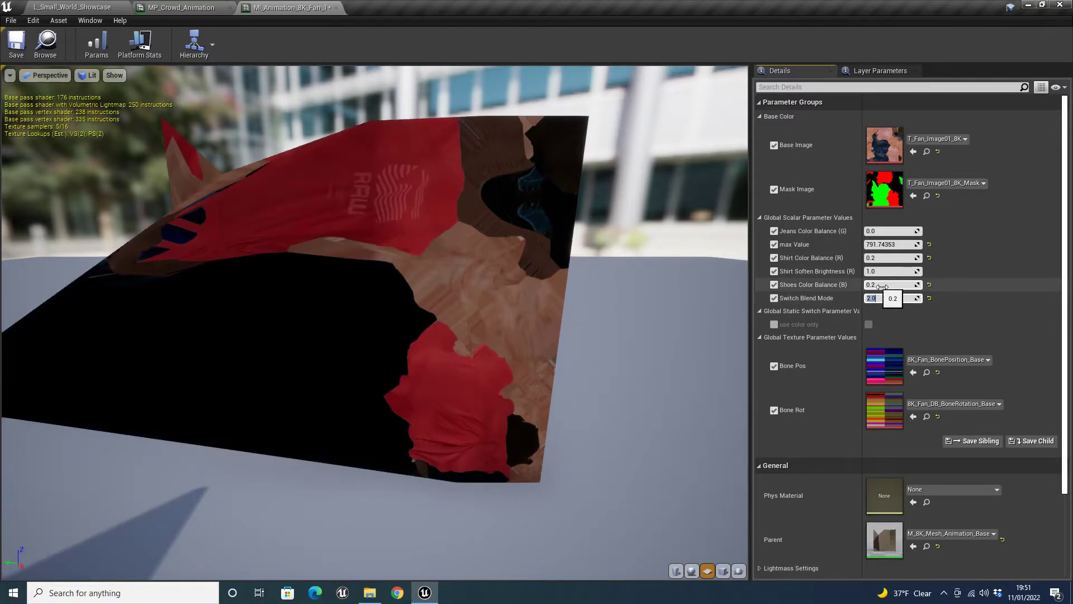
pyautogui.press('Return')
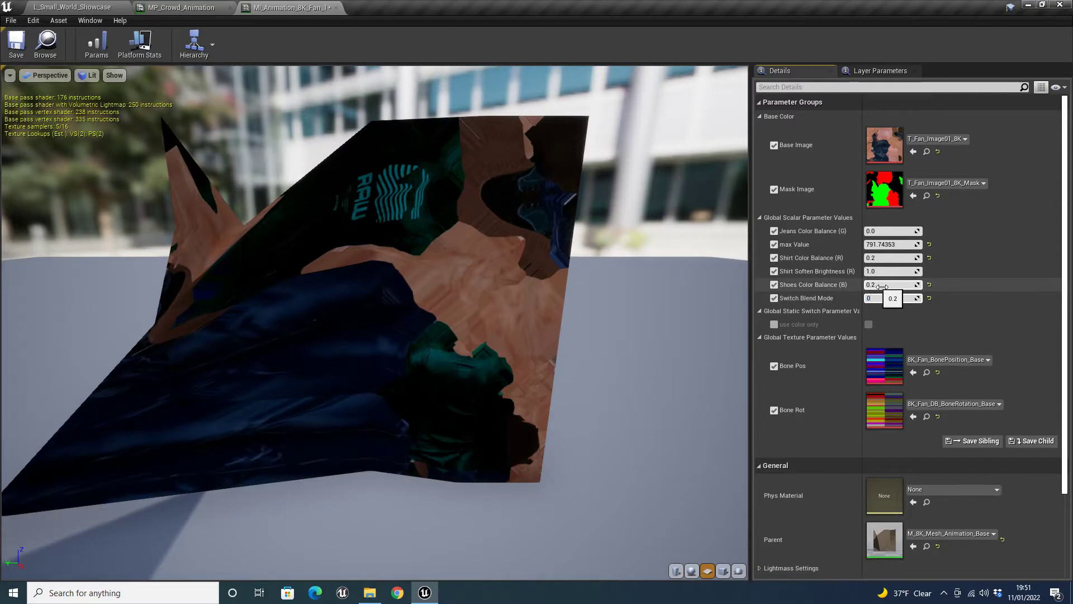
pyautogui.write('0')
pyautogui.press('Return')
pyautogui.click(17, 45)
# - Return to the showcase level and briefly play it to view the seated 8K fans
pyautogui.click(179, 8)
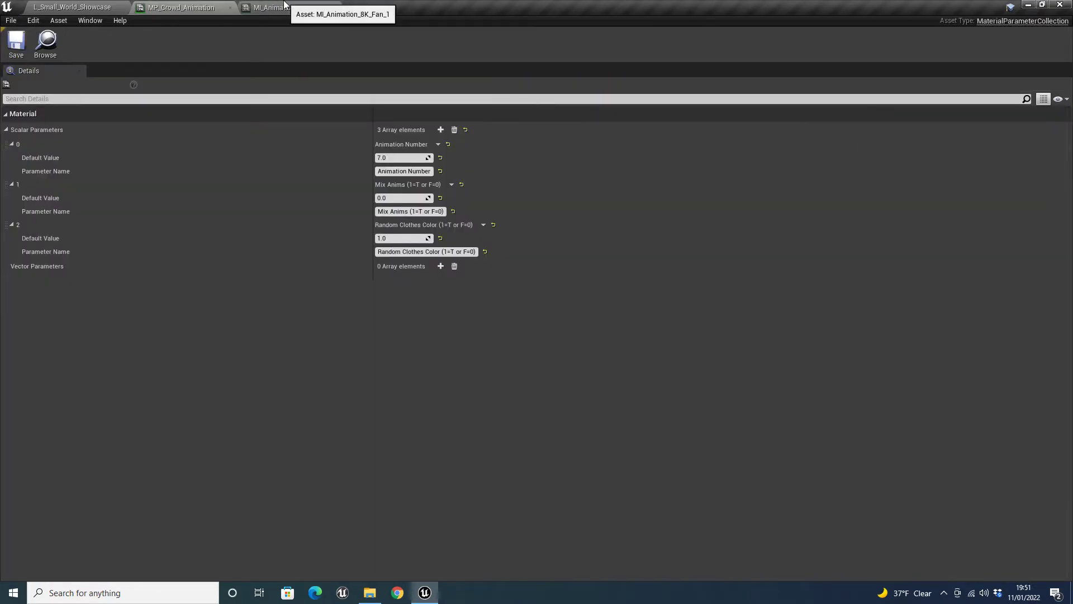
pyautogui.click(71, 7)
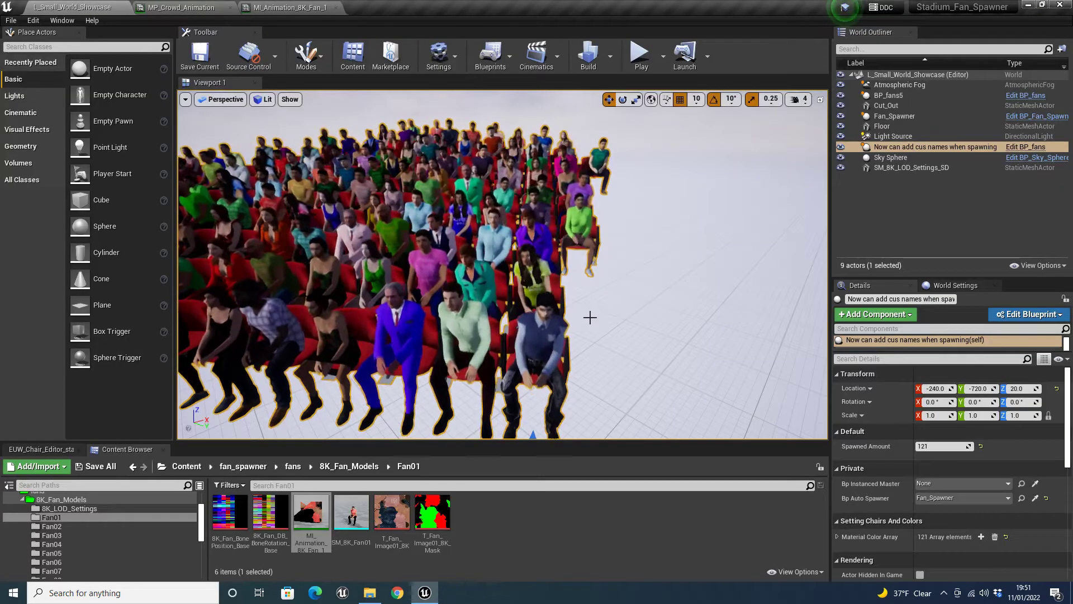
pyautogui.moveTo(580, 316); pyautogui.dragTo(564, 271, button='right')
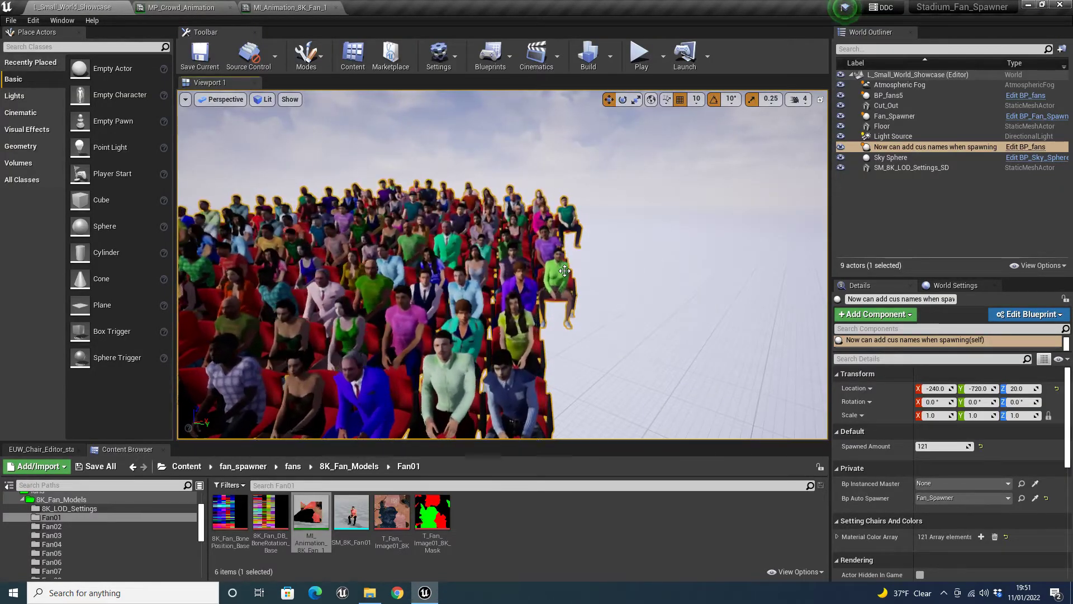
pyautogui.hotkey('alt', 'p')
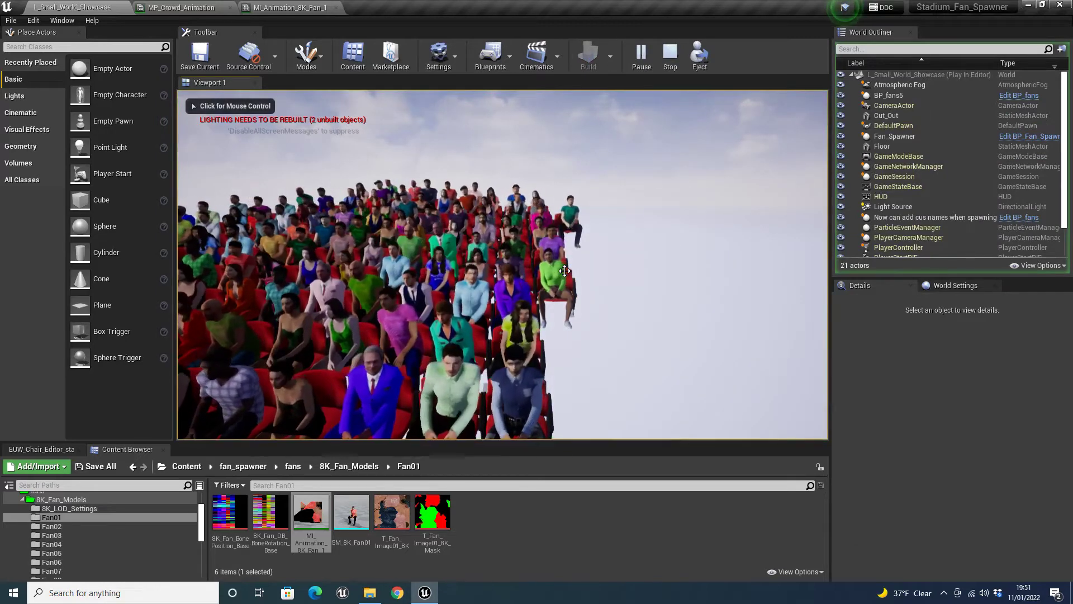
pyautogui.press('Escape')
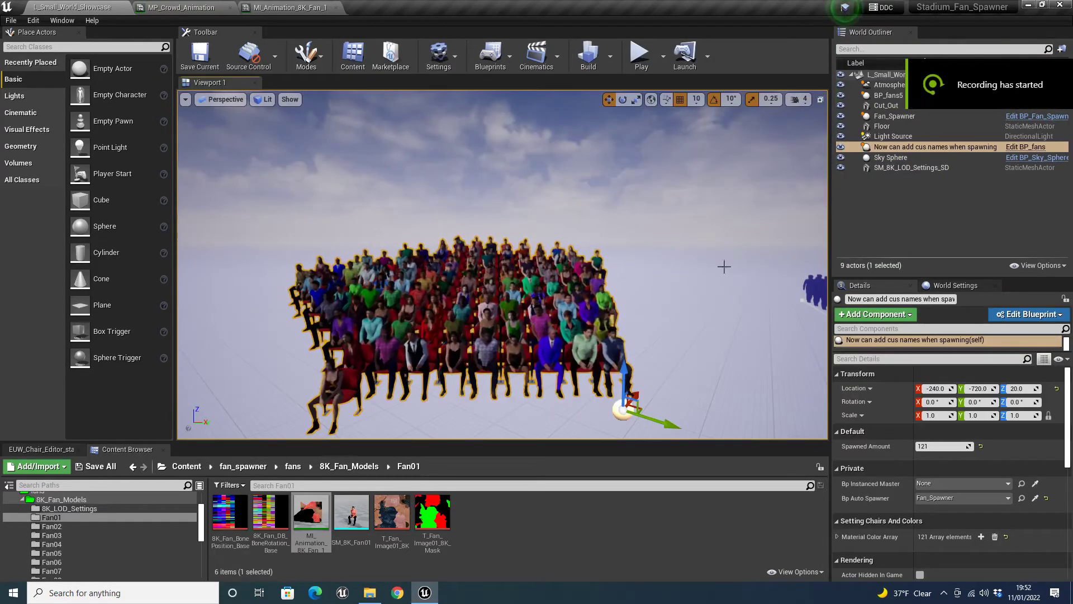
# - Show the chair editor utility and set the spawned fans' Animation Num to 11
pyautogui.click(54, 449)
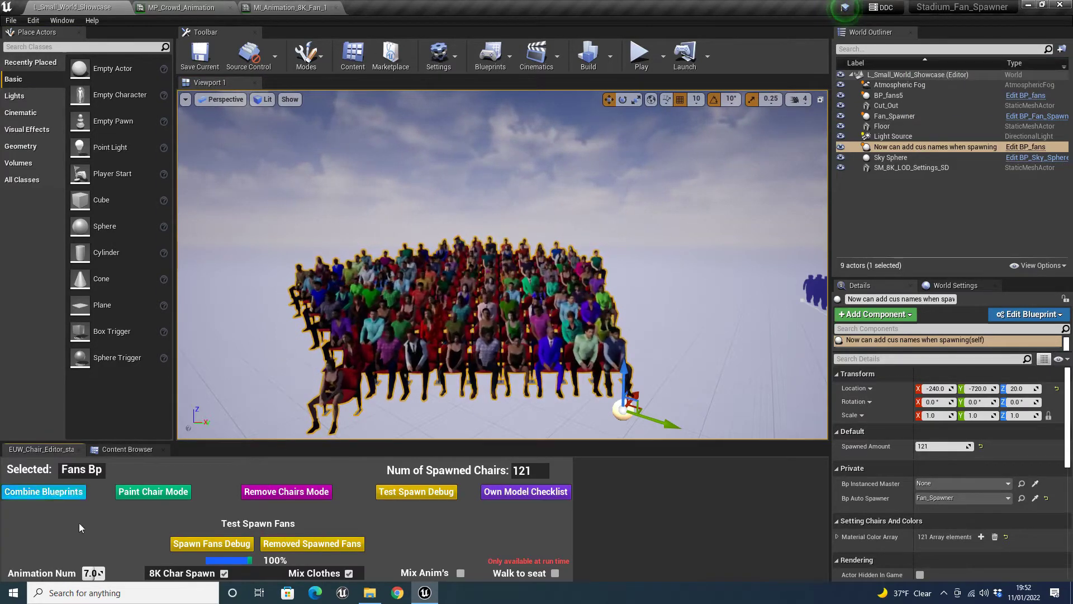
pyautogui.moveTo(343, 393); pyautogui.dragTo(361, 411, button='right')
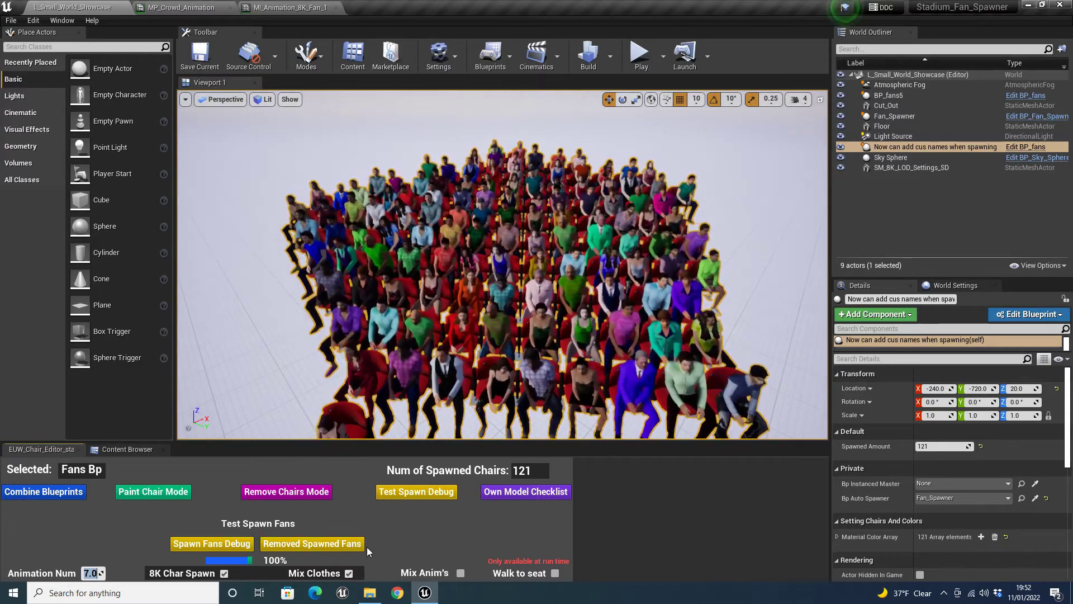
pyautogui.write('11')
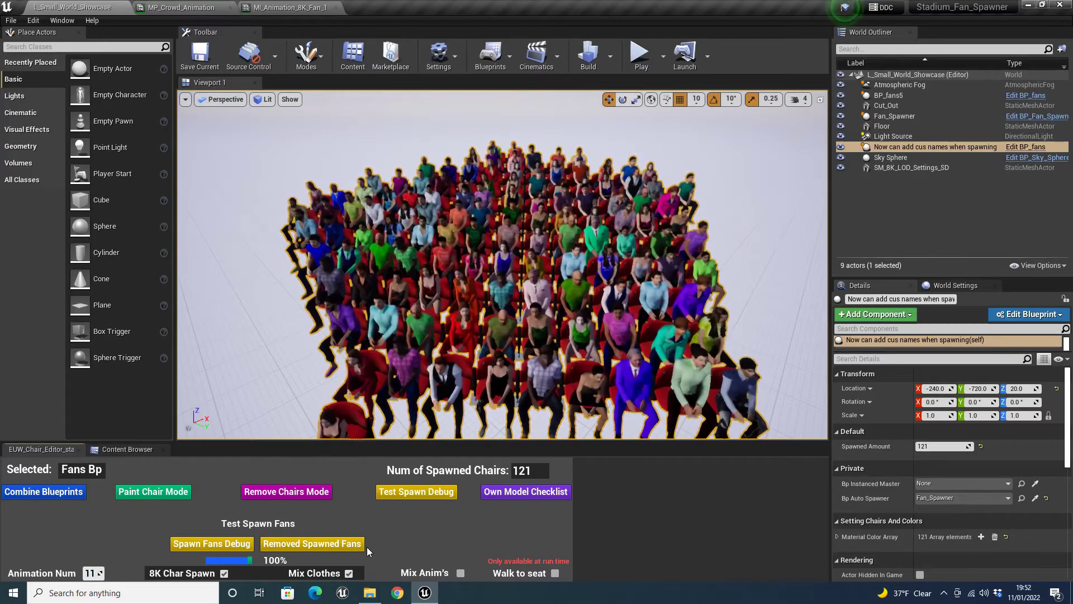
pyautogui.press('Return')
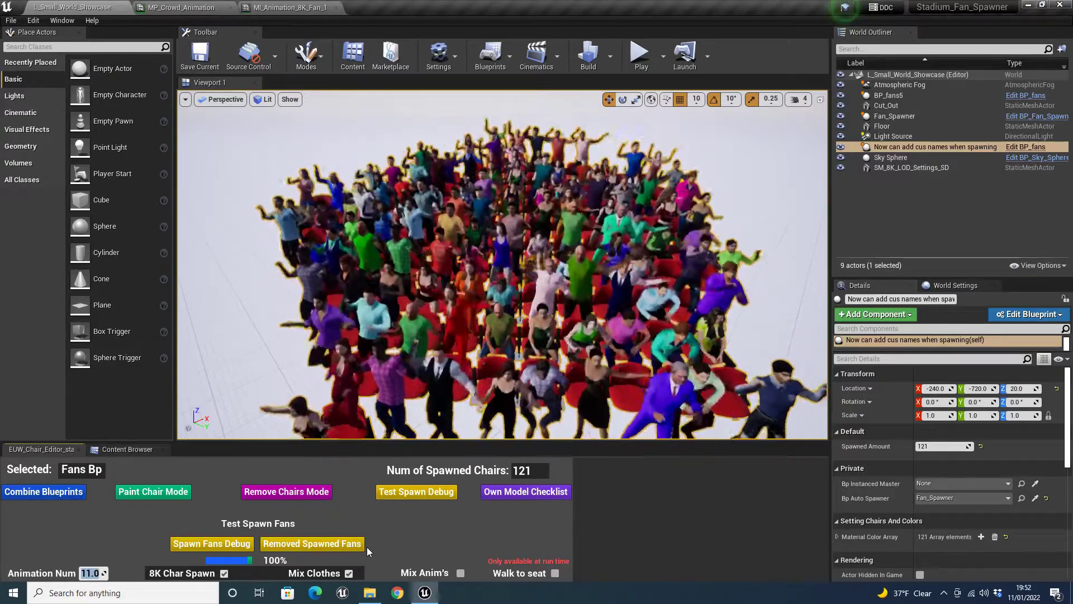
# - Set the spawned fans' Animation Num to 12 and view the crowd's movement across the seats
pyautogui.write('12')
pyautogui.press('Return')
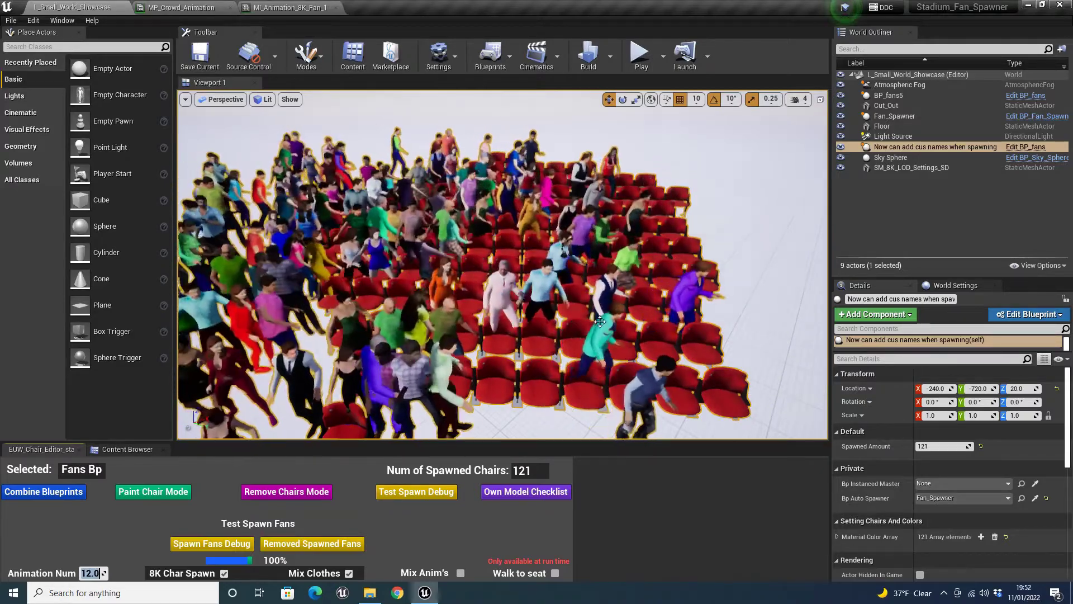
pyautogui.moveTo(599, 321); pyautogui.dragTo(565, 321, button='right')
pyautogui.press('s')
pyautogui.press('w')
# - Set the spawned fans' Animation Num to 13
pyautogui.click(91, 573)
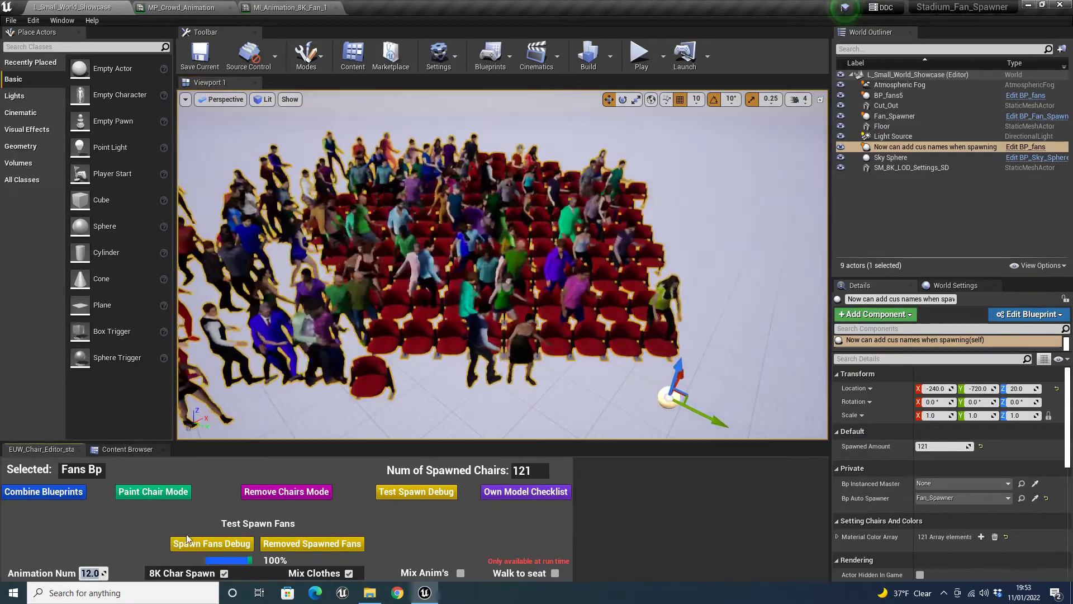
pyautogui.write('13')
pyautogui.press('Return')
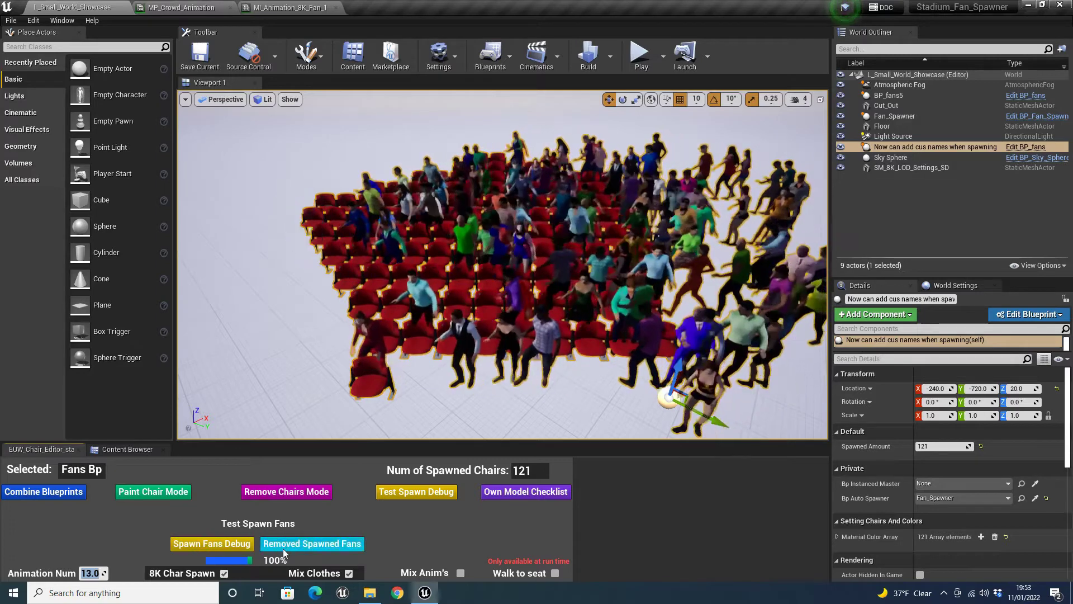
# - Remove the spawned fans, spawn them again with Animation Num 6, and clear the seats once more
pyautogui.click(283, 547)
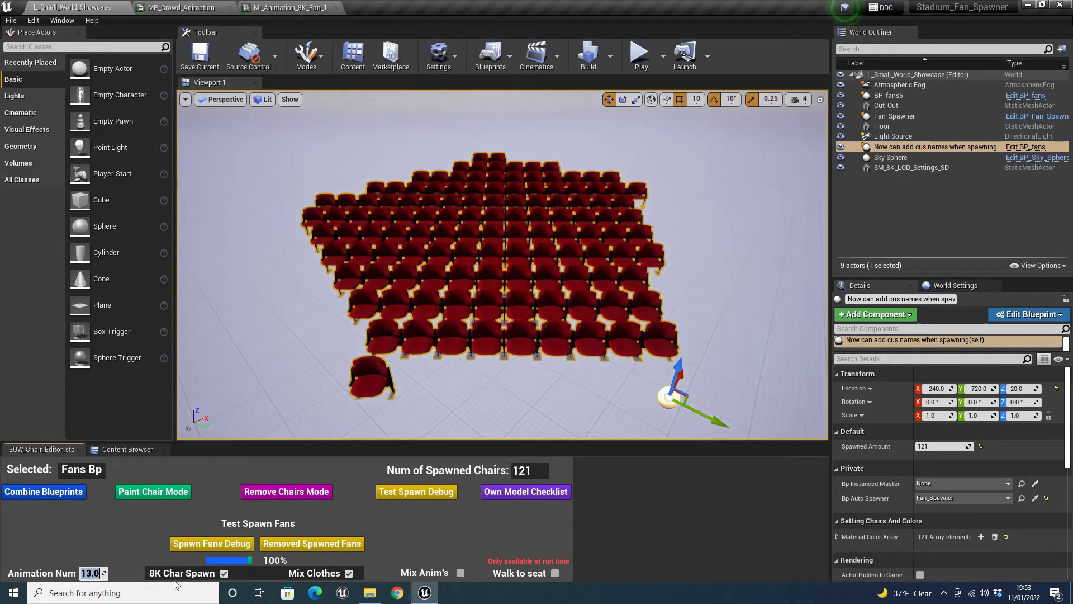
pyautogui.click(203, 548)
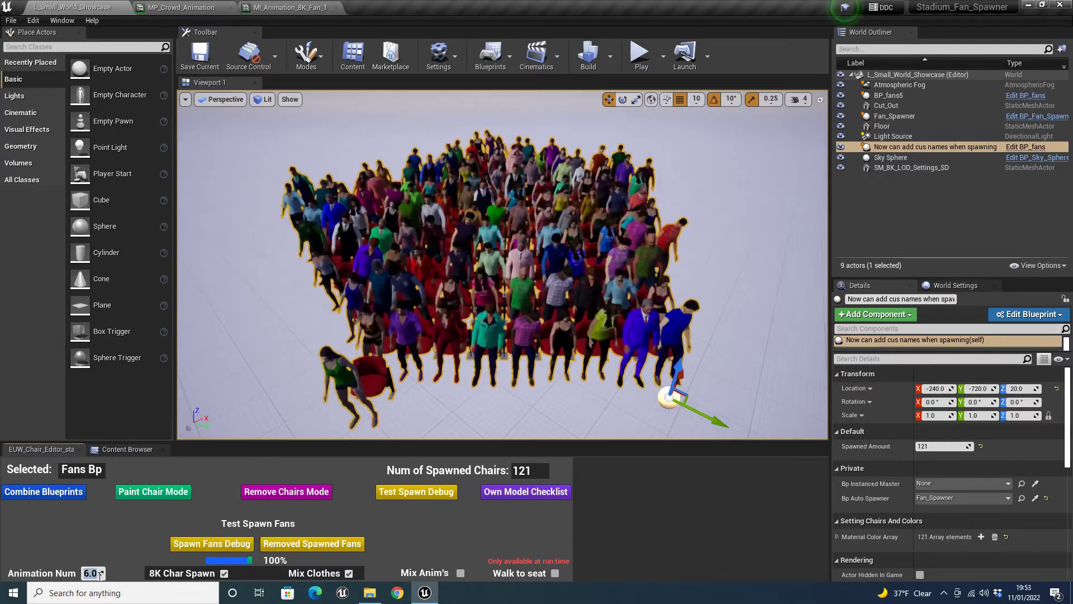
pyautogui.click(207, 547)
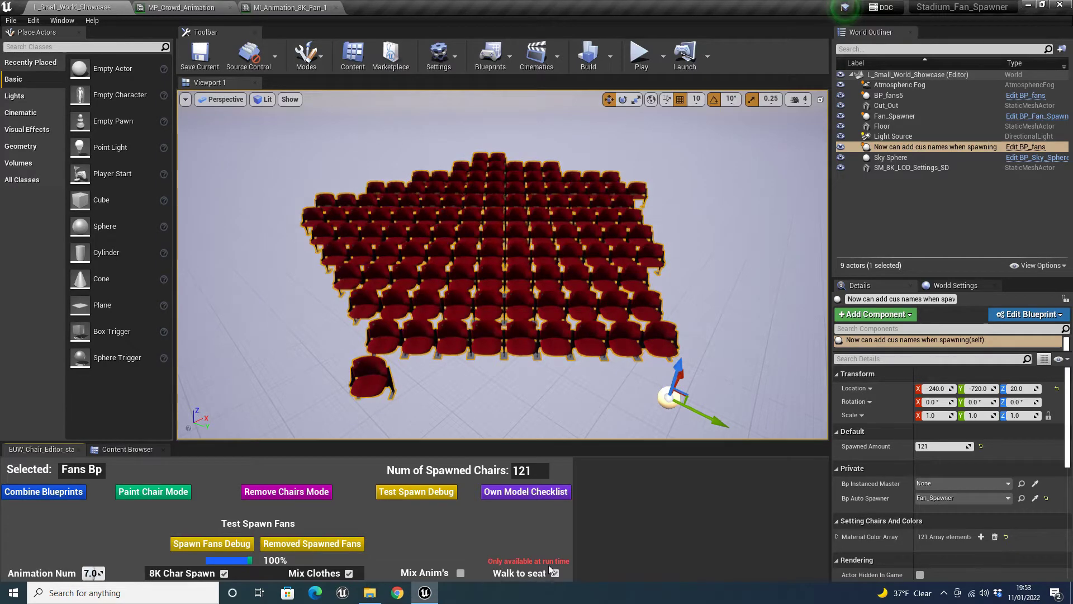
# - Spawn the fans with Animation Num 7 and Walk to seat enabled, and start playing the level
pyautogui.click(232, 547)
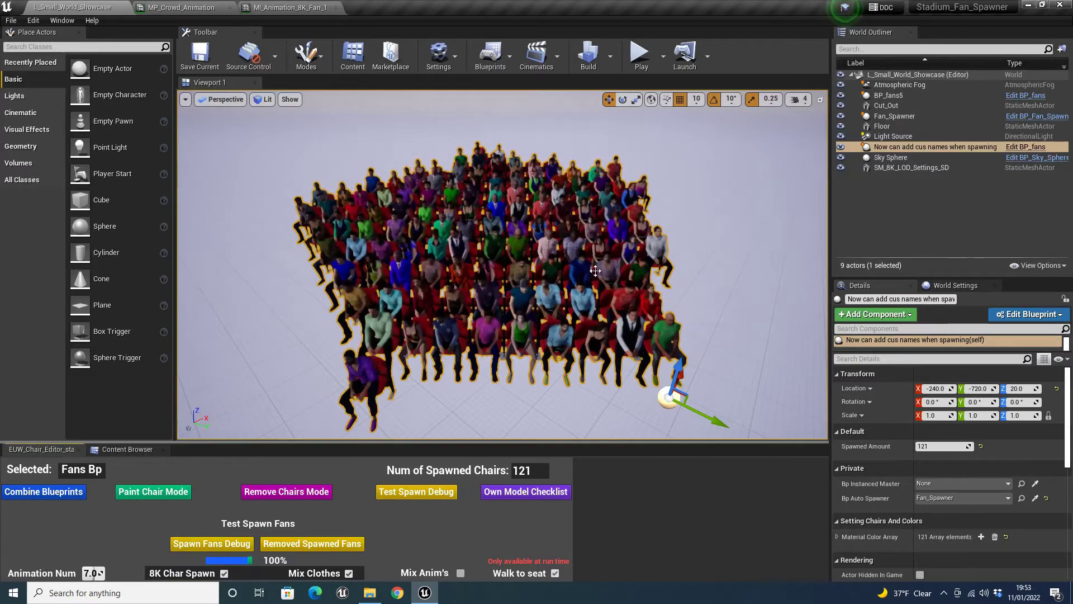
pyautogui.click(642, 58)
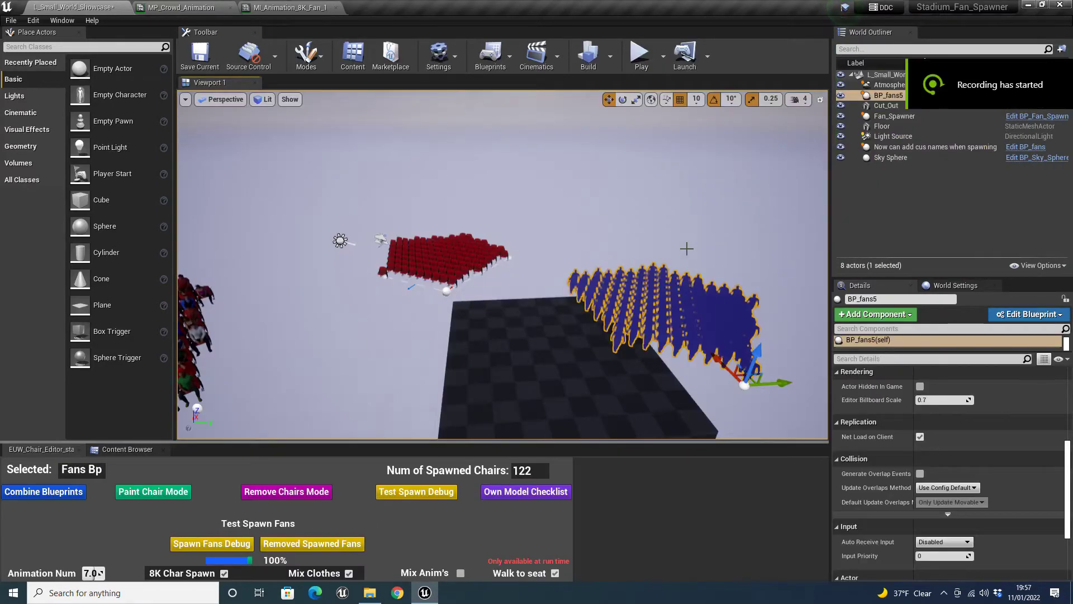
# - Select the fan-filled seating block, followed by the Fan_Spawner actor with the red chairs, and view it up close
pyautogui.click(469, 344)
pyautogui.moveTo(468, 343); pyautogui.dragTo(380, 327, button='right')
pyautogui.click(412, 345)
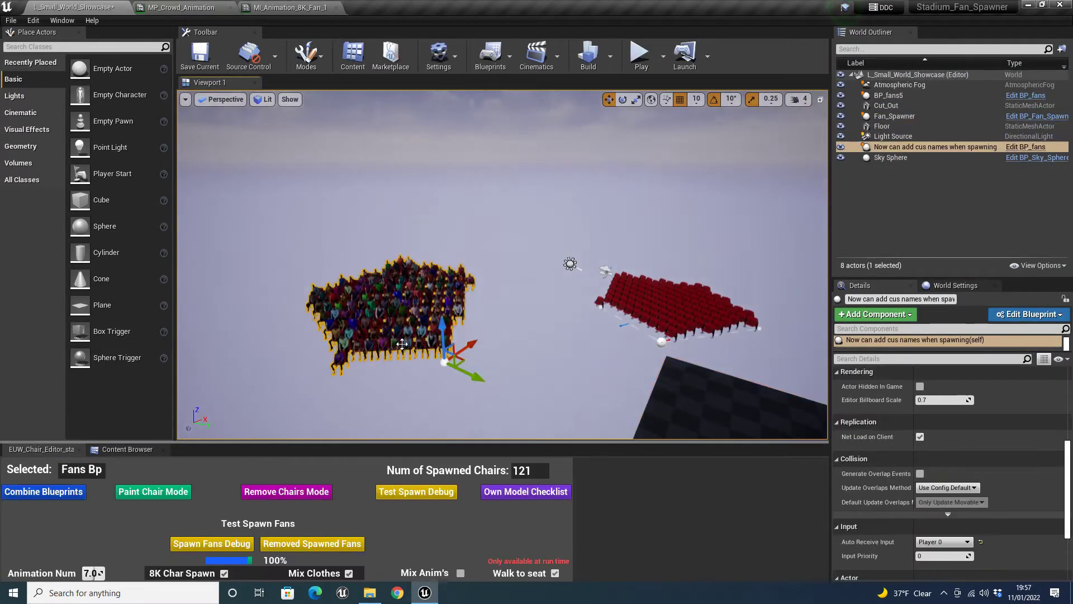
pyautogui.moveTo(623, 330)
pyautogui.mouseDown(button='right')
pyautogui.moveTo(704, 338)
pyautogui.moveTo(618, 331)
pyautogui.mouseUp(button='right')
pyautogui.click(580, 296)
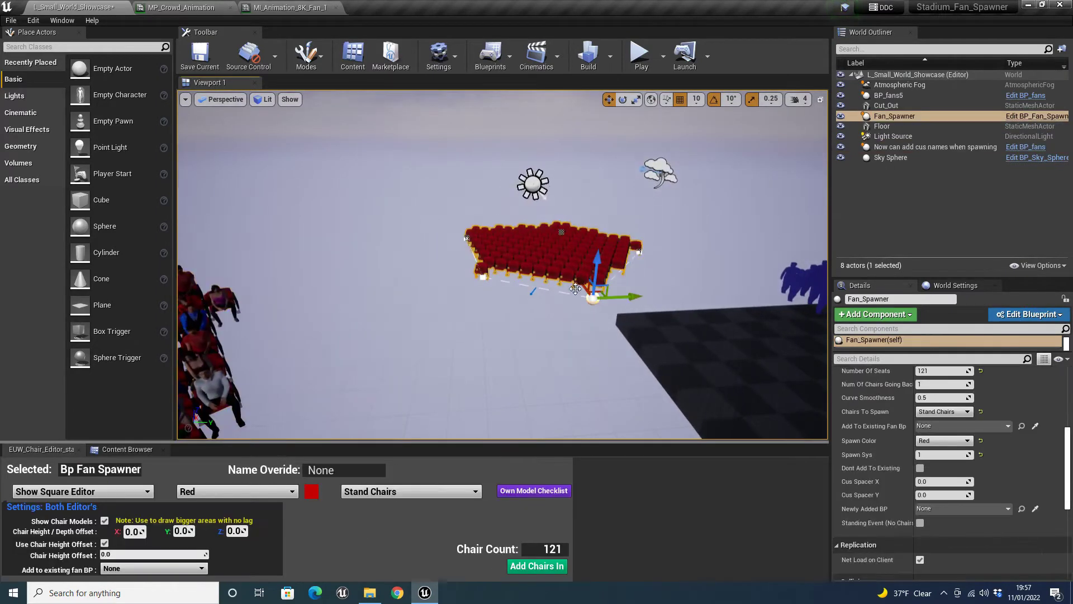
pyautogui.moveTo(503, 352); pyautogui.dragTo(509, 347, button='right')
pyautogui.press('w')
pyautogui.moveTo(387, 382)
pyautogui.mouseDown(button='right')
pyautogui.moveTo(403, 380)
pyautogui.moveTo(388, 382)
pyautogui.mouseUp(button='right')
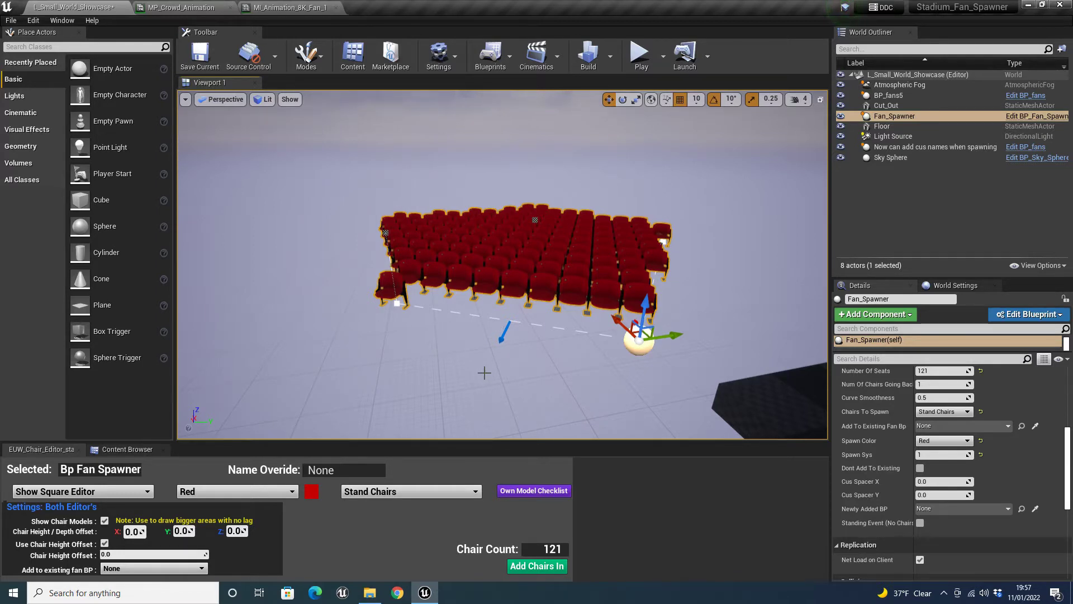
# - Select the sky sphere, reselect Fan_Spawner and examine its chair rows from another side
pyautogui.click(598, 386)
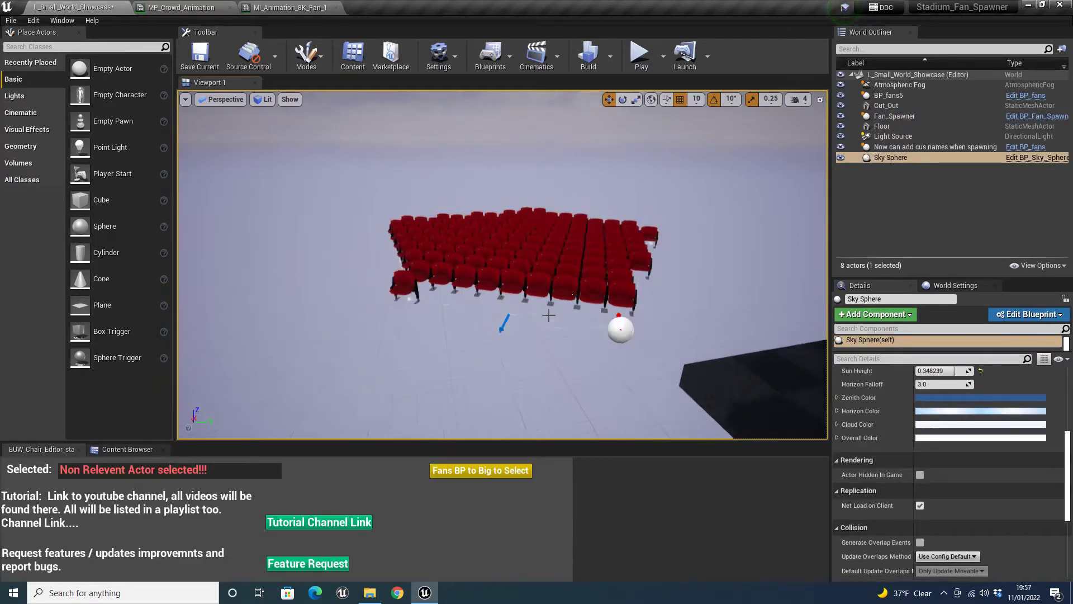
pyautogui.click(635, 331)
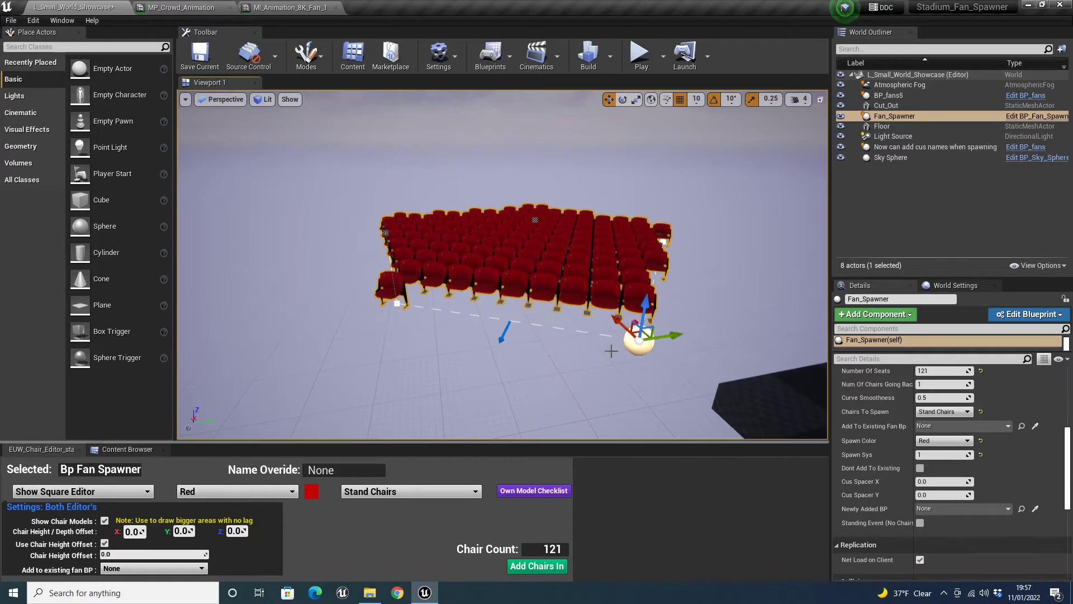
pyautogui.moveTo(611, 351); pyautogui.dragTo(669, 413, button='right')
pyautogui.moveTo(643, 347); pyautogui.dragTo(646, 345, button='right')
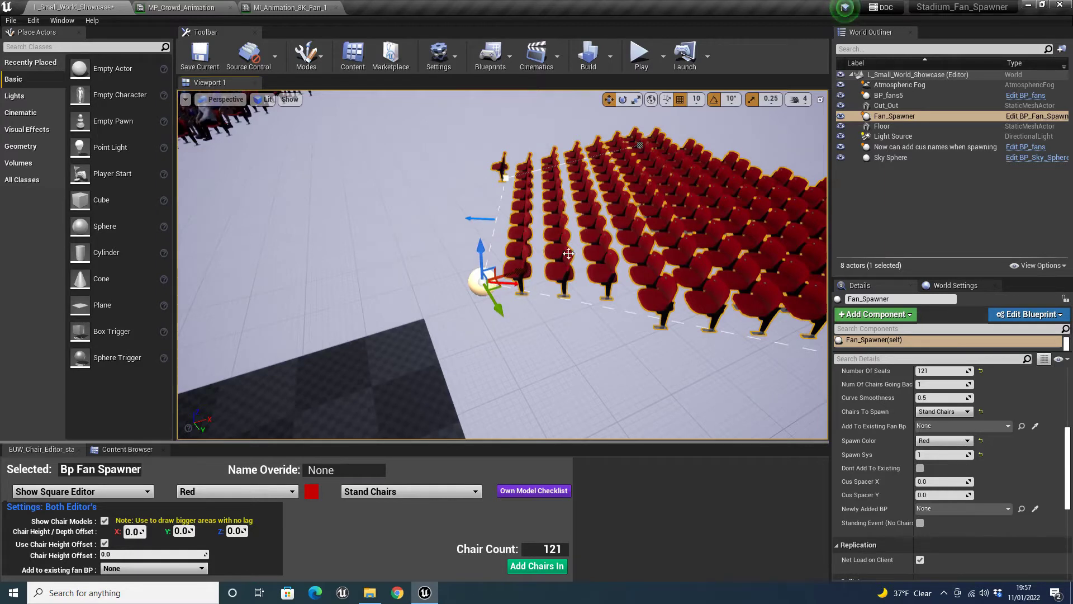
# - Set the chair height/depth Z offset of Fan_Spawner to 20
pyautogui.click(240, 531)
pyautogui.write('20')
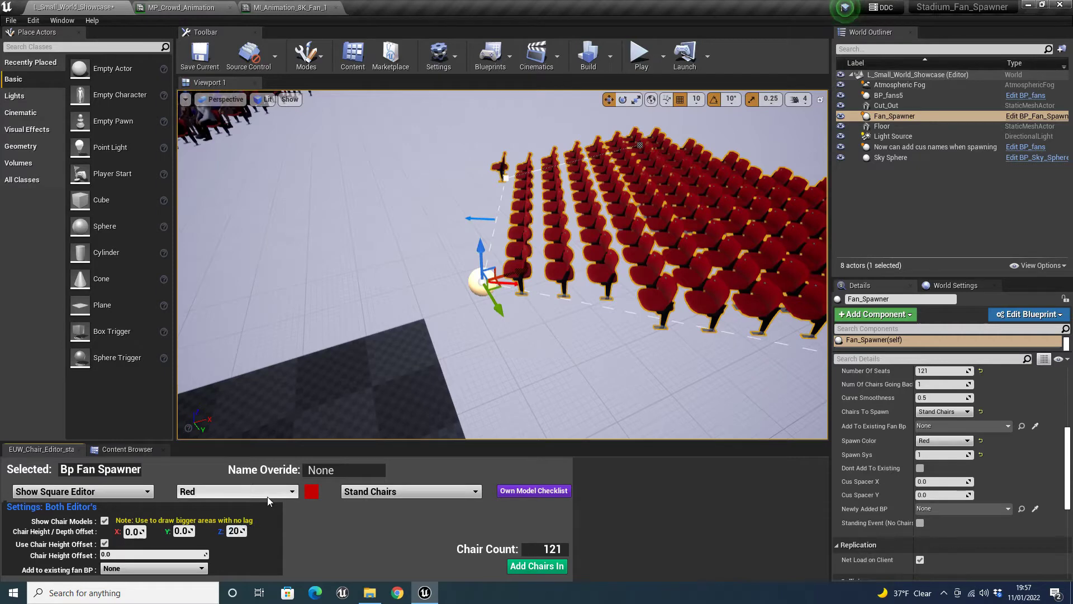
pyautogui.press('Return')
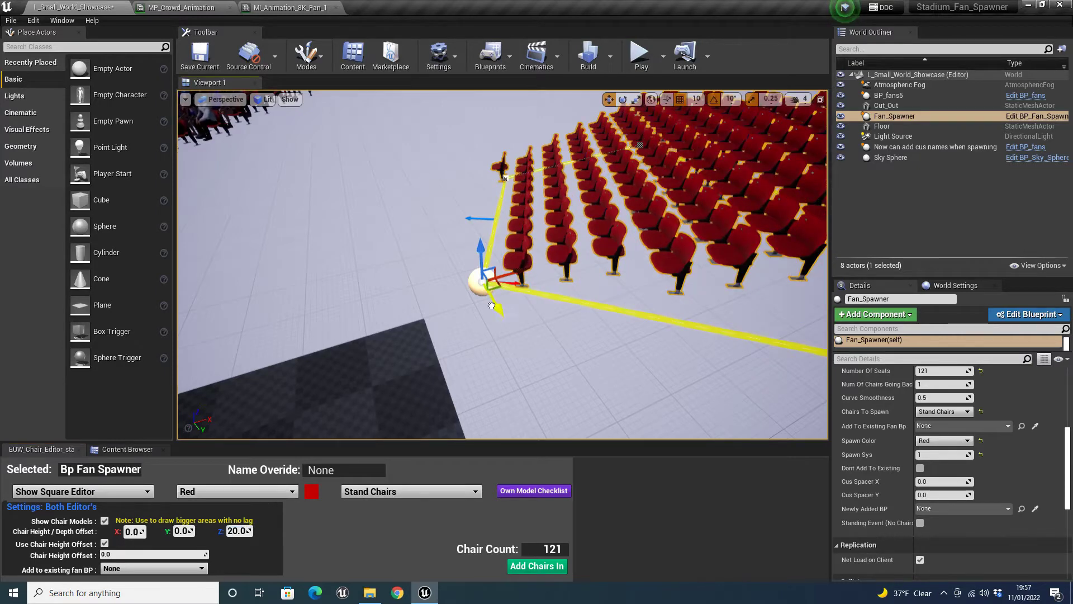
pyautogui.moveTo(492, 306); pyautogui.dragTo(515, 300, button='right')
# - Set the chair Y offset to 20, try 100, and return it to 20
pyautogui.click(186, 530)
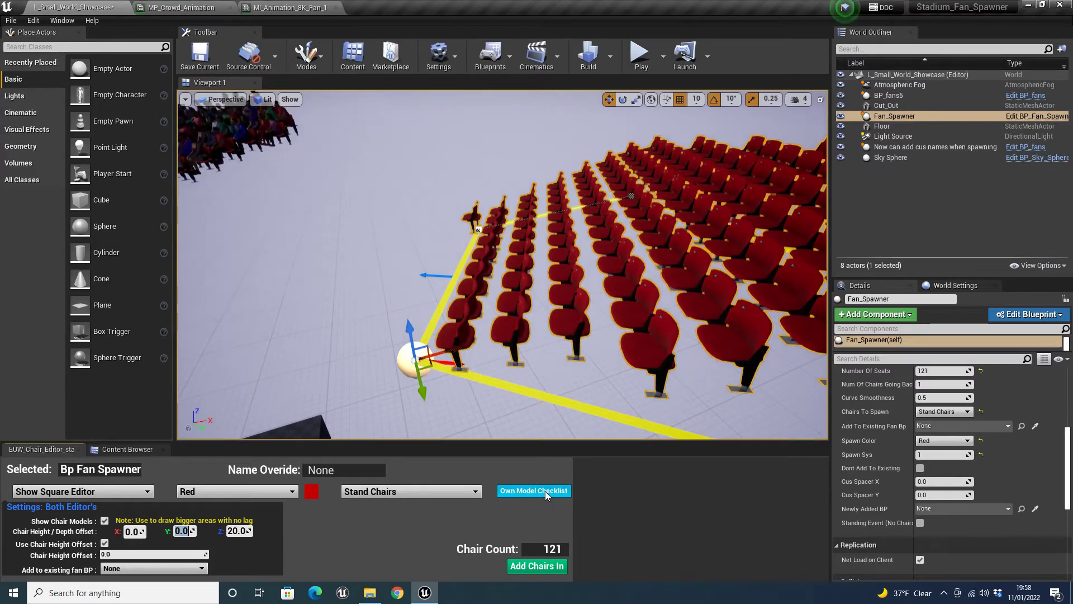
pyautogui.write('20')
pyautogui.press('Return')
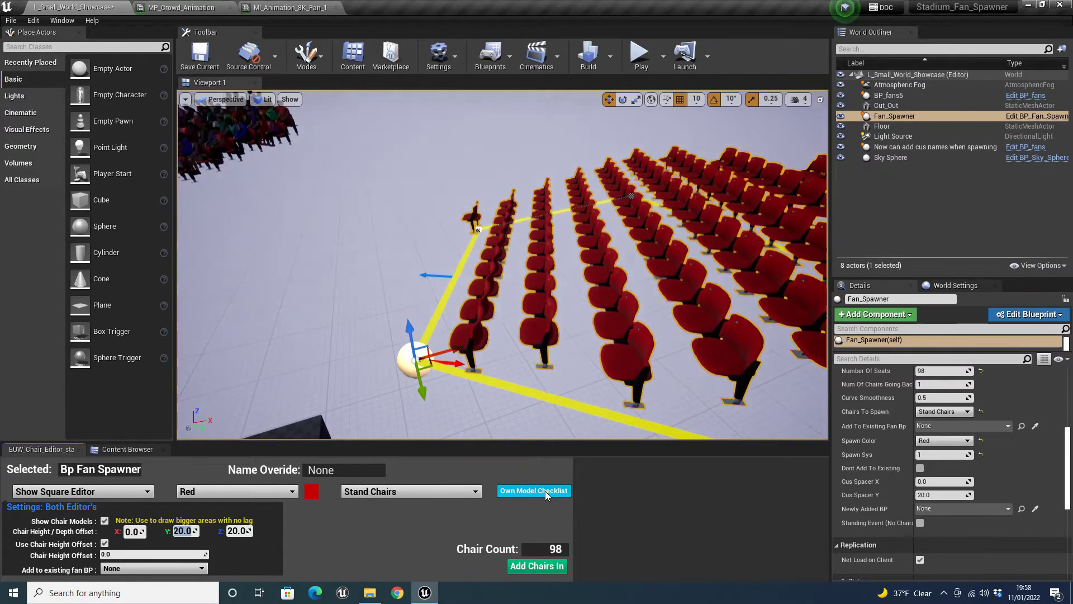
pyautogui.moveTo(605, 339); pyautogui.dragTo(445, 325, button='right')
pyautogui.click(183, 531)
pyautogui.write('100')
pyautogui.press('Return')
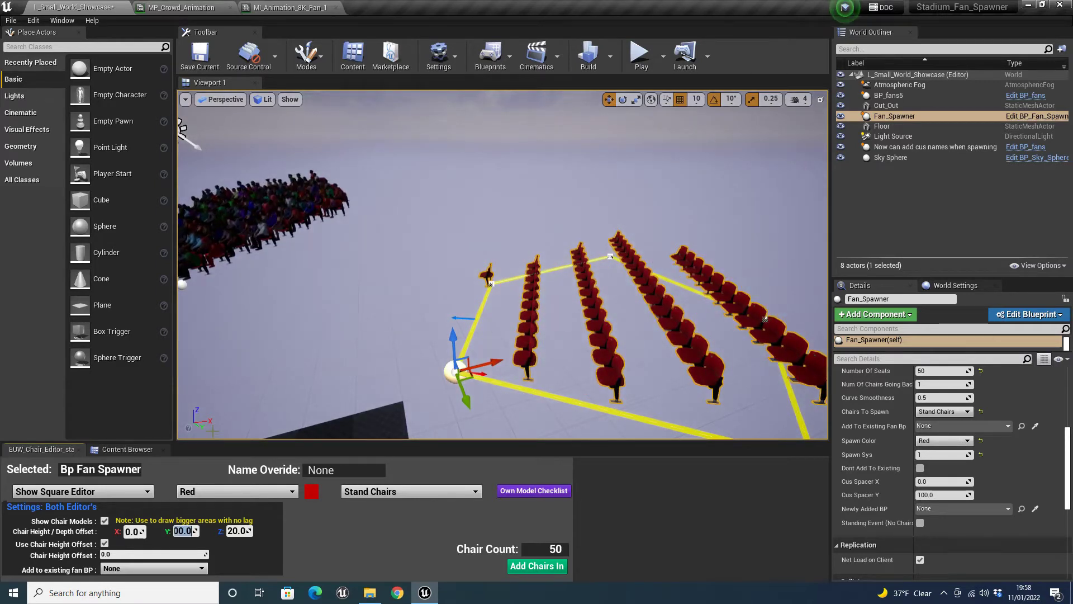
pyautogui.write('20')
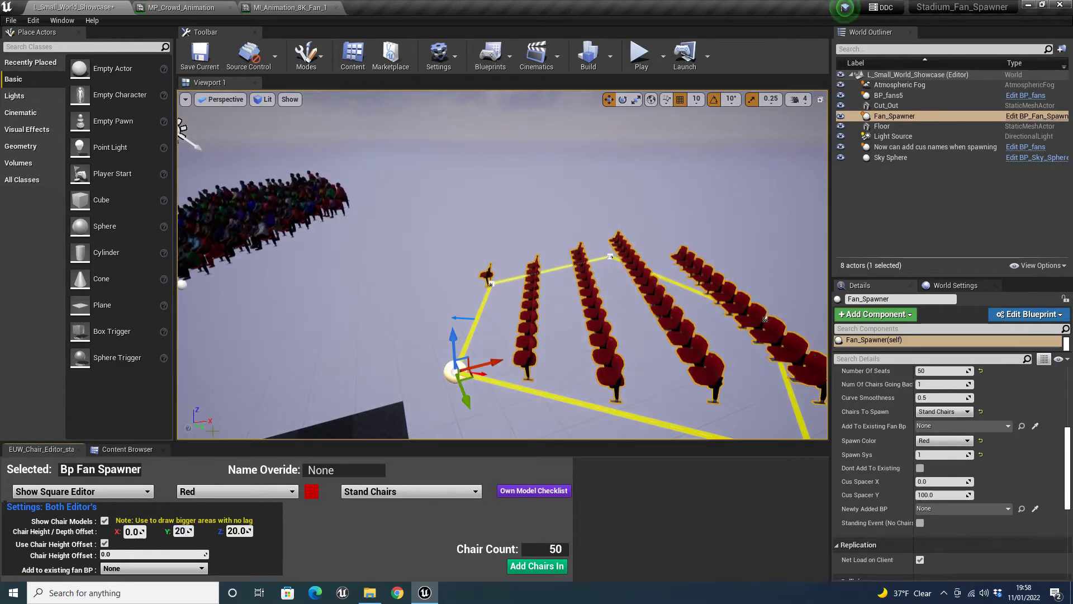
pyautogui.press('Return')
pyautogui.moveTo(528, 290); pyautogui.dragTo(727, 352, button='right')
pyautogui.moveTo(369, 260); pyautogui.dragTo(357, 260, button='right')
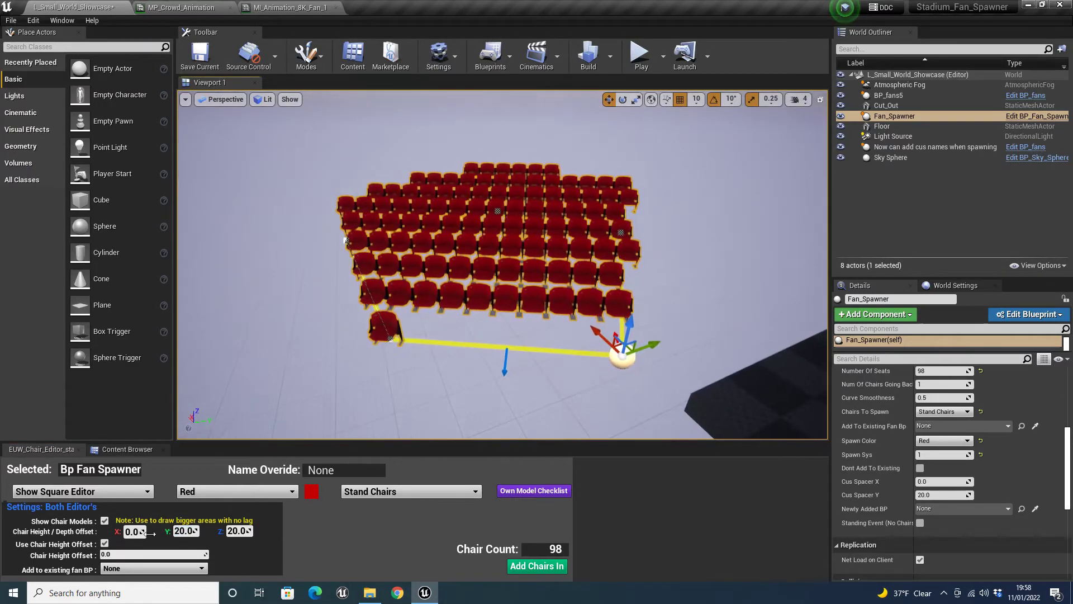
# - Set the chair X offset of Fan_Spawner to 50 and check the spacing between seats
pyautogui.click(147, 534)
pyautogui.write('50')
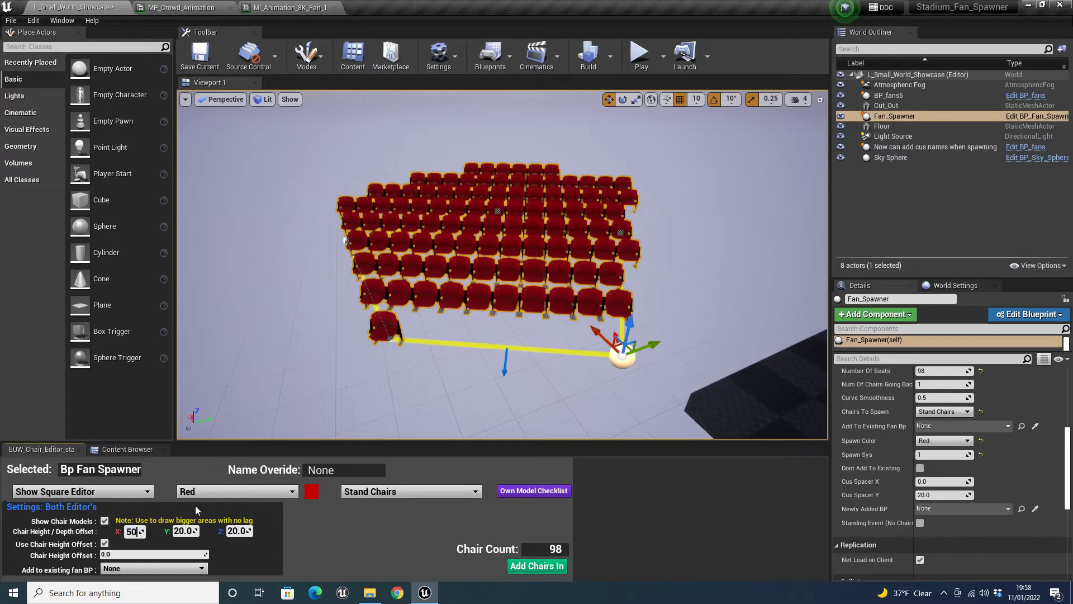
pyautogui.press('Return')
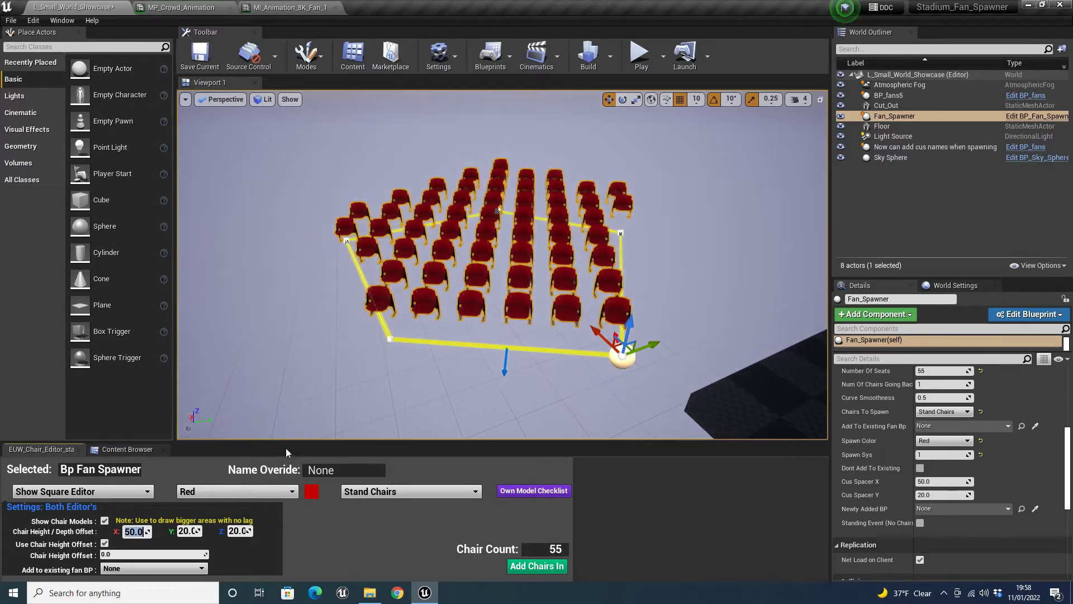
pyautogui.moveTo(601, 383); pyautogui.dragTo(525, 383, button='right')
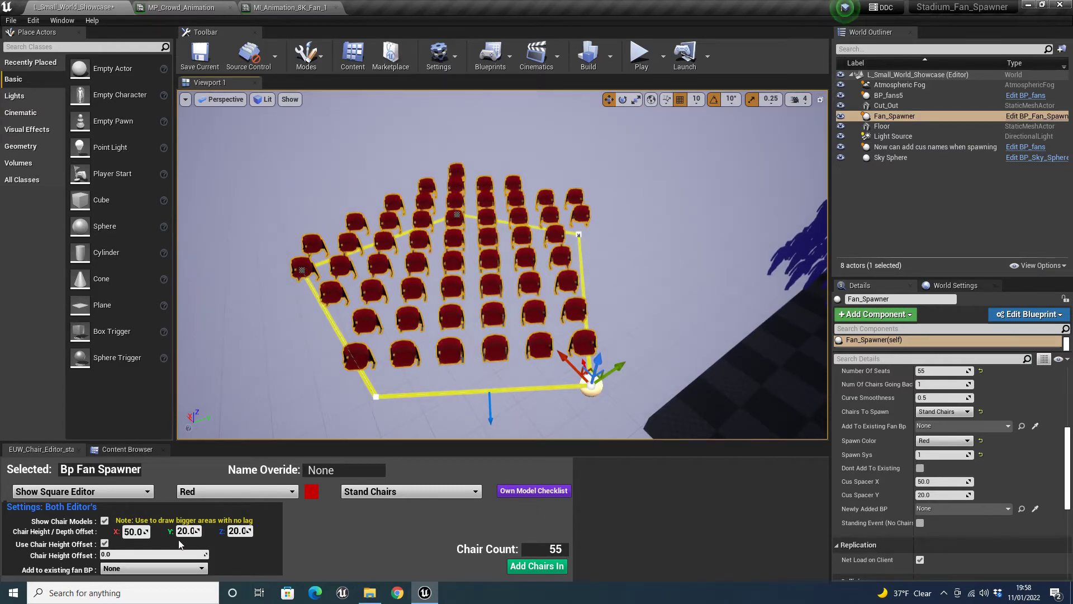
# - Reset the chair X and Y offsets of Fan_Spawner to 0
pyautogui.click(143, 534)
pyautogui.write('0')
pyautogui.press('Return')
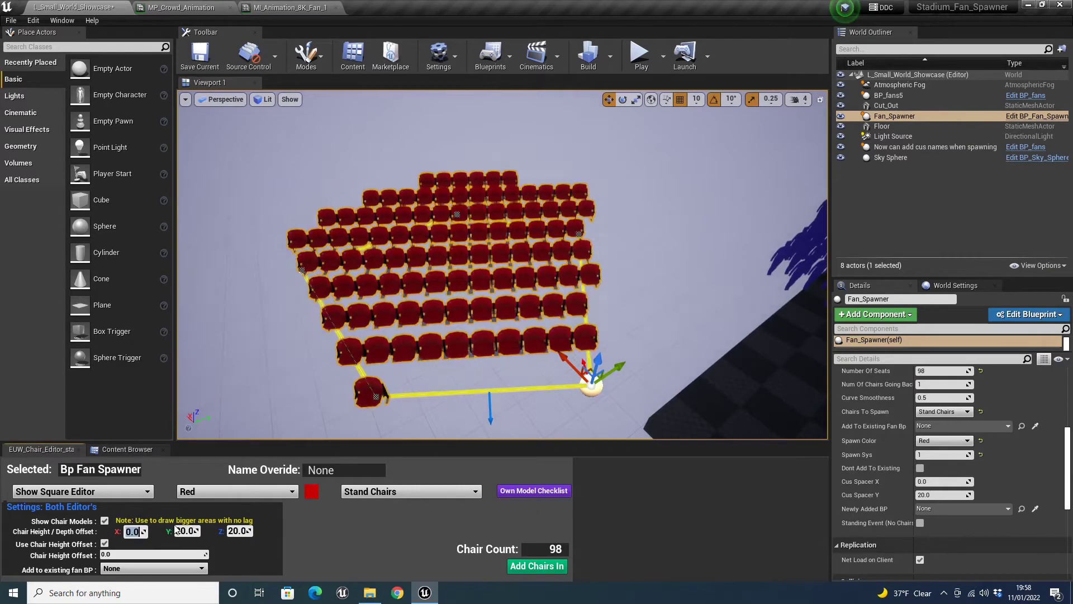
pyautogui.click(189, 532)
pyautogui.write('0')
pyautogui.press('Return')
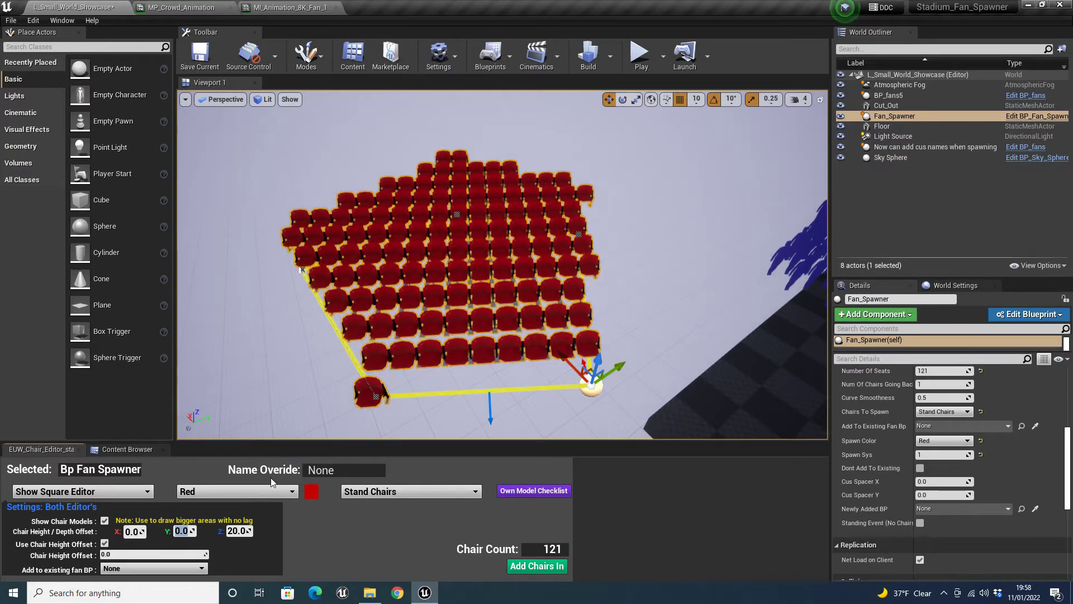
# - Enter a first name as the name override and add the red stand chairs to the level
pyautogui.click(340, 475)
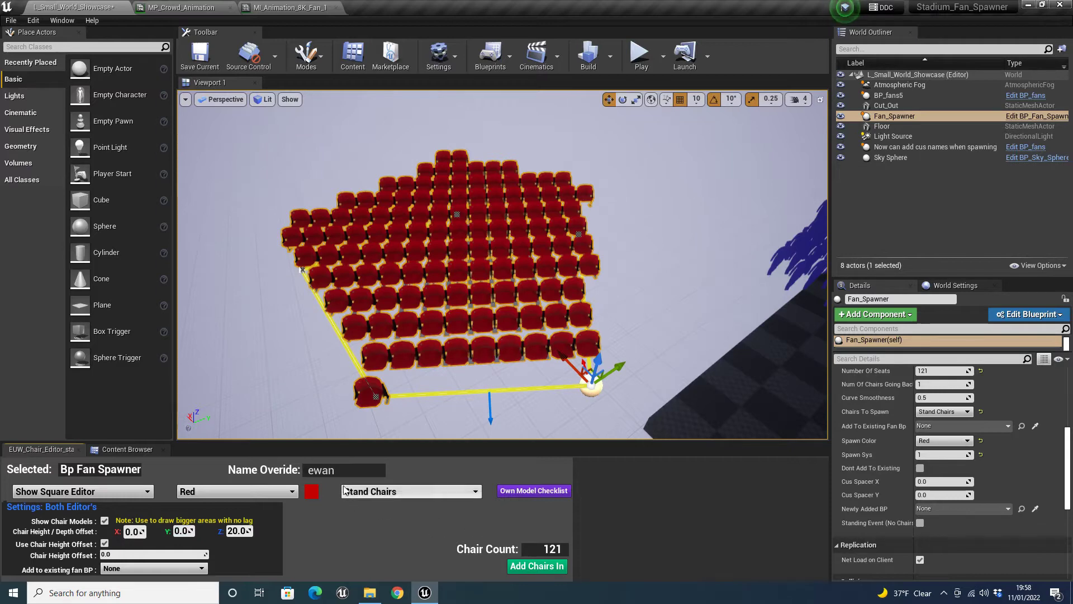
pyautogui.click(529, 567)
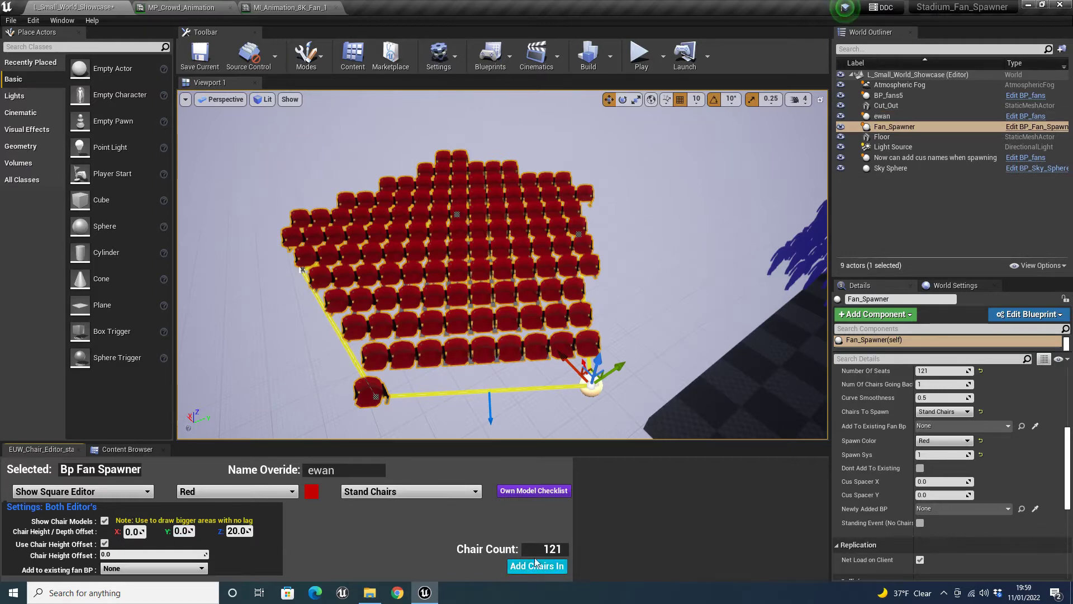
# - Move the newly added seating block clear of the spawner, then reselect Fan_Spawner
pyautogui.click(882, 116)
pyautogui.moveTo(585, 288); pyautogui.dragTo(606, 293, button='right')
pyautogui.moveTo(564, 261); pyautogui.dragTo(689, 124)
pyautogui.moveTo(689, 124); pyautogui.dragTo(738, 134, button='right')
pyautogui.keyDown('alt'); pyautogui.moveTo(553, 235); pyautogui.dragTo(498, 249); pyautogui.keyUp('alt')
pyautogui.click(495, 252)
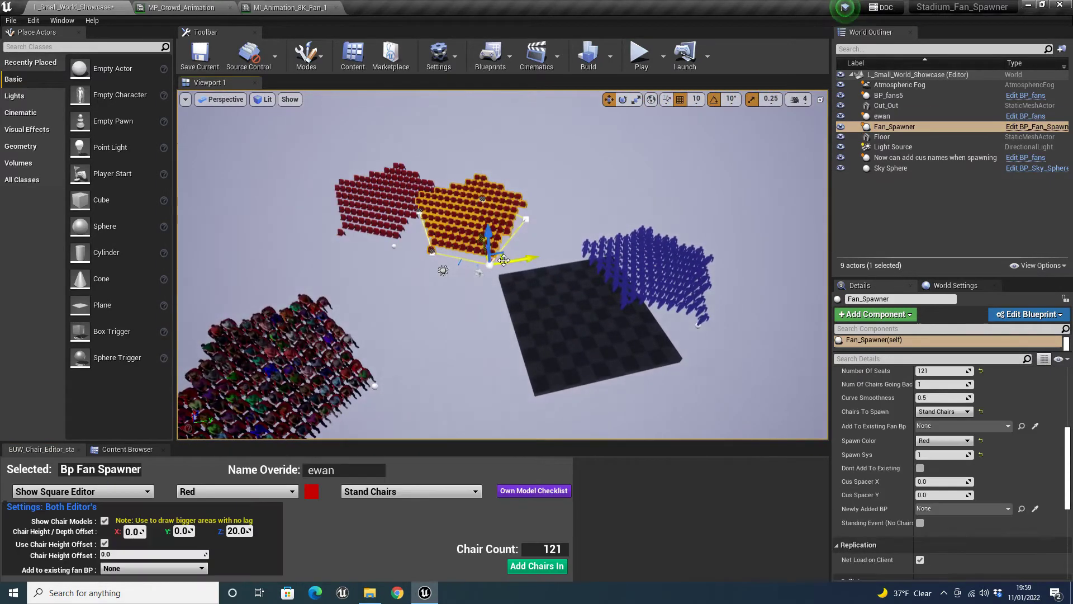
# - Examine Fan_Spawner's stepped chair rows alongside the added seating block and the blue standing crowd
pyautogui.press('w')
pyautogui.moveTo(503, 262); pyautogui.dragTo(554, 226, button='right')
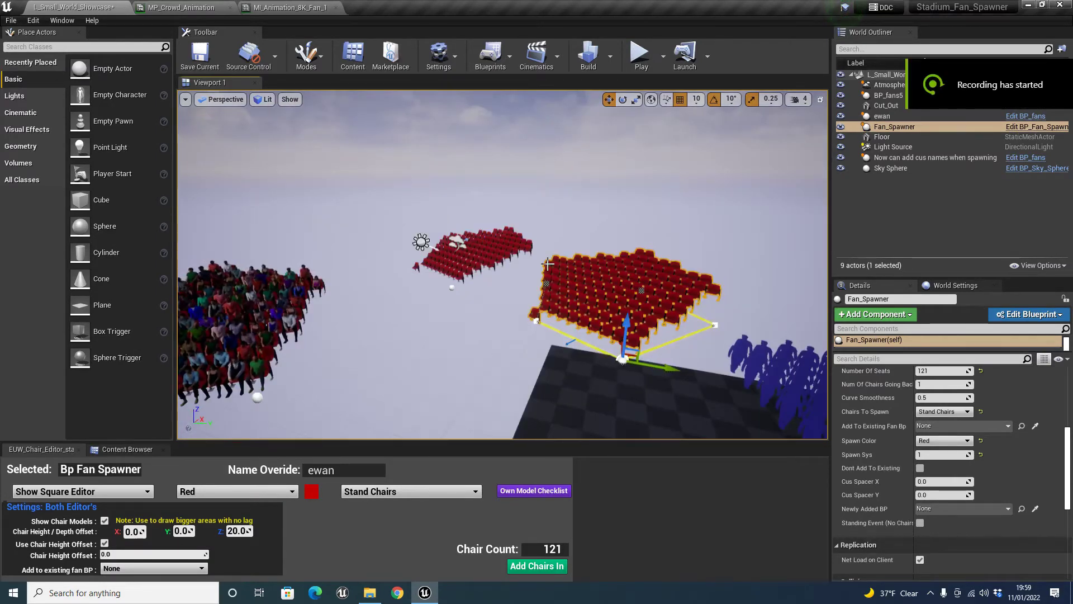
pyautogui.press('w')
pyautogui.moveTo(391, 158); pyautogui.dragTo(416, 160, button='right')
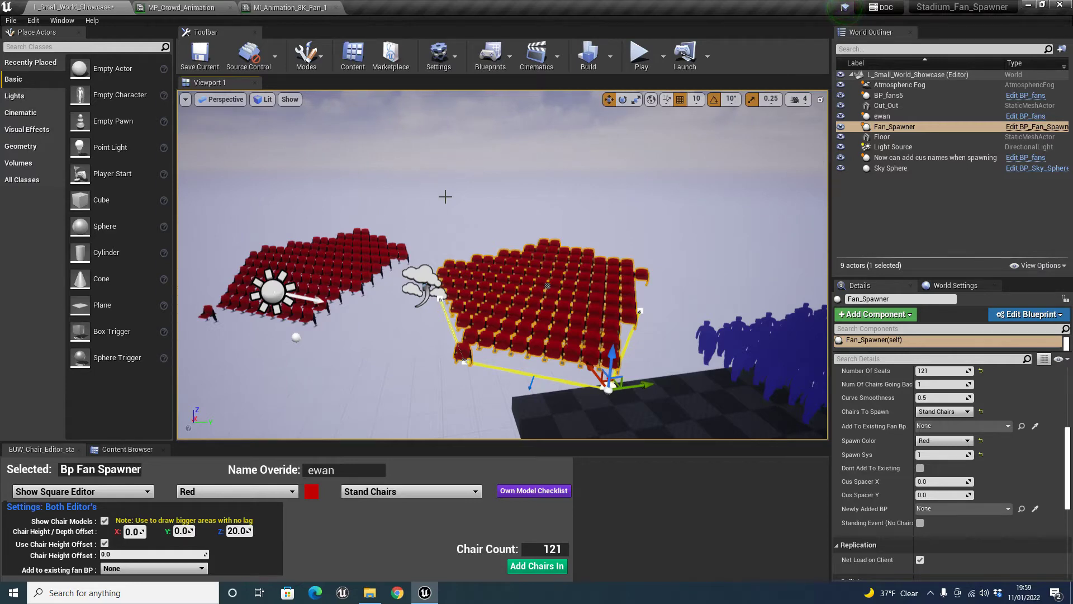
pyautogui.moveTo(455, 243); pyautogui.dragTo(464, 285, button='right')
pyautogui.moveTo(462, 225); pyautogui.dragTo(463, 226, button='right')
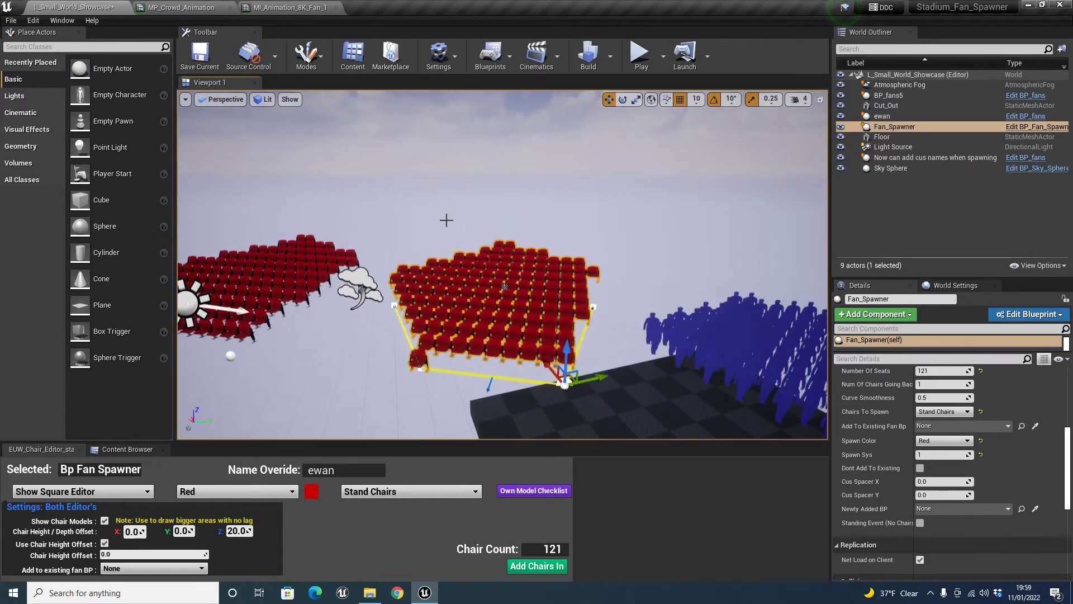
pyautogui.moveTo(505, 287); pyautogui.dragTo(468, 323, button='right')
pyautogui.press('w')
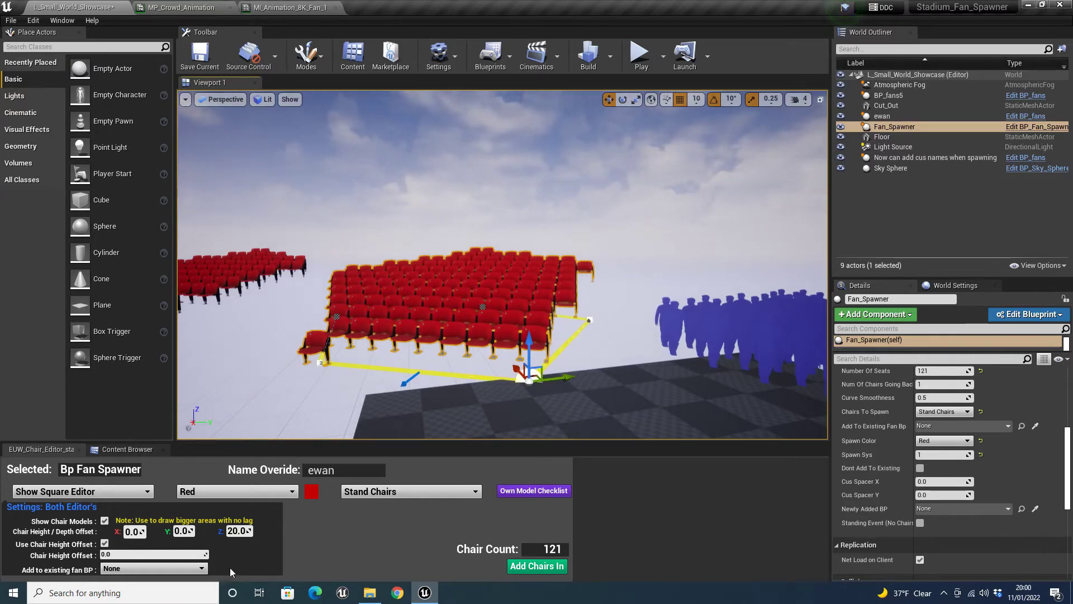
# - Set the chair height/depth Z offset of Fan_Spawner to 0
pyautogui.click(238, 535)
pyautogui.write('0')
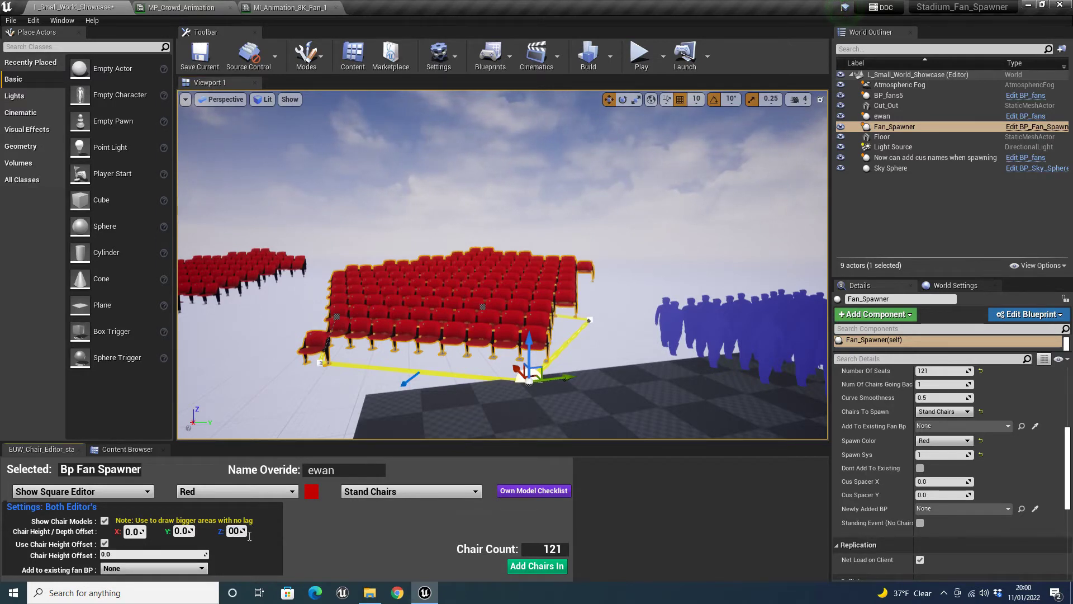
pyautogui.press('Return')
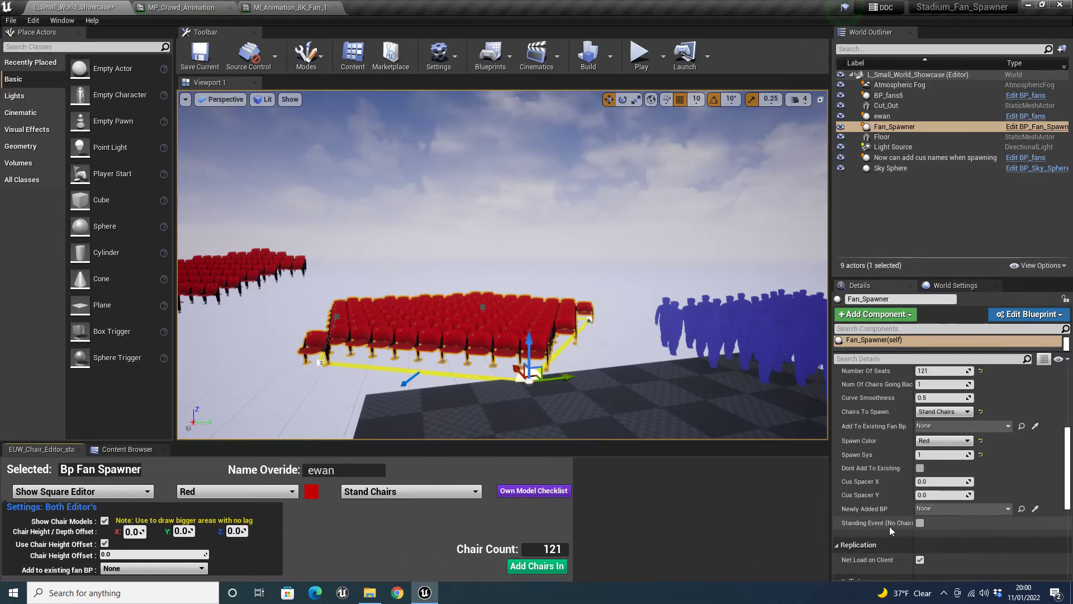
# - Enable Standing Event (No Chairs) on Fan_Spawner and add the standing crowd positions to the level
pyautogui.click(920, 523)
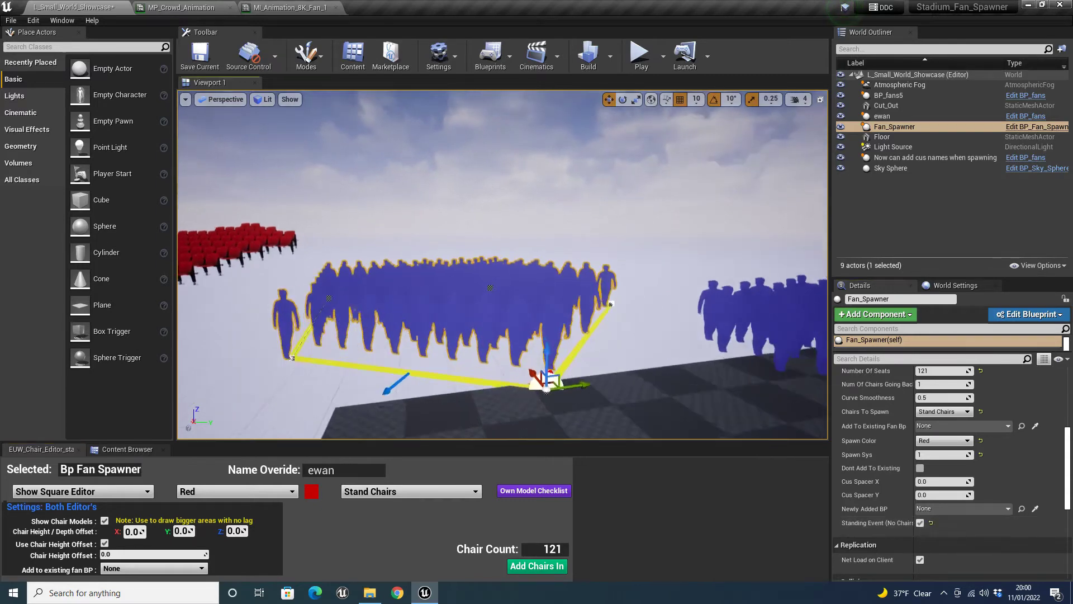
pyautogui.moveTo(563, 401); pyautogui.dragTo(548, 419, button='right')
pyautogui.click(548, 566)
pyautogui.moveTo(380, 250)
pyautogui.mouseDown(button='right')
pyautogui.moveTo(363, 246)
pyautogui.moveTo(379, 250)
pyautogui.mouseUp(button='right')
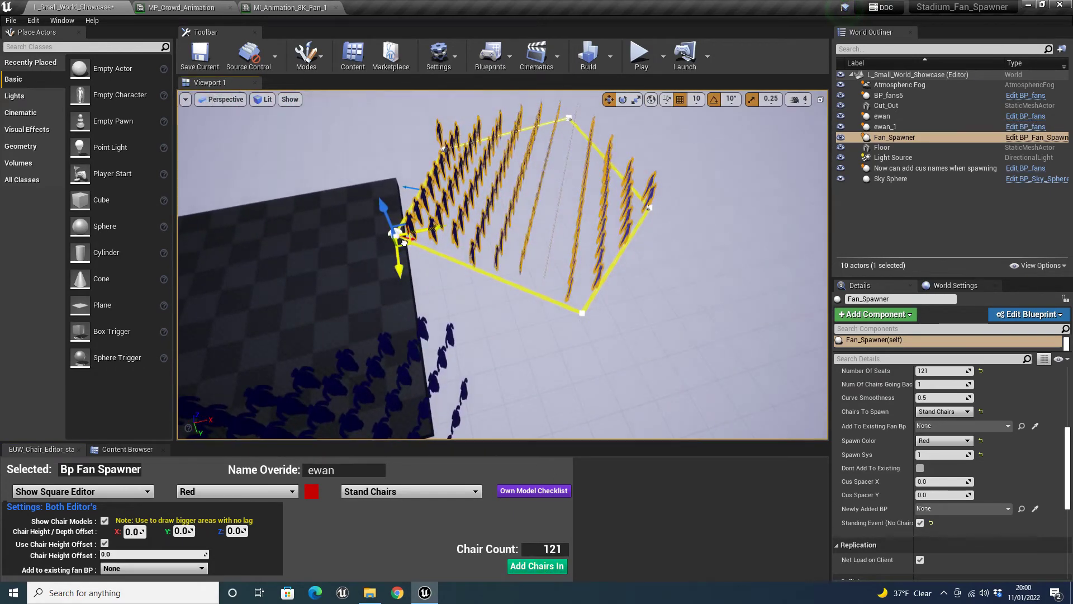
# - Move Fan_Spawner away from the newly added standing crowd block
pyautogui.moveTo(404, 242); pyautogui.dragTo(763, 371)
pyautogui.moveTo(635, 330); pyautogui.dragTo(727, 279, button='right')
pyautogui.moveTo(635, 280); pyautogui.dragTo(600, 209, button='right')
# - Play the level to preview the standing area, stop it, and view the red seating block
pyautogui.click(640, 54)
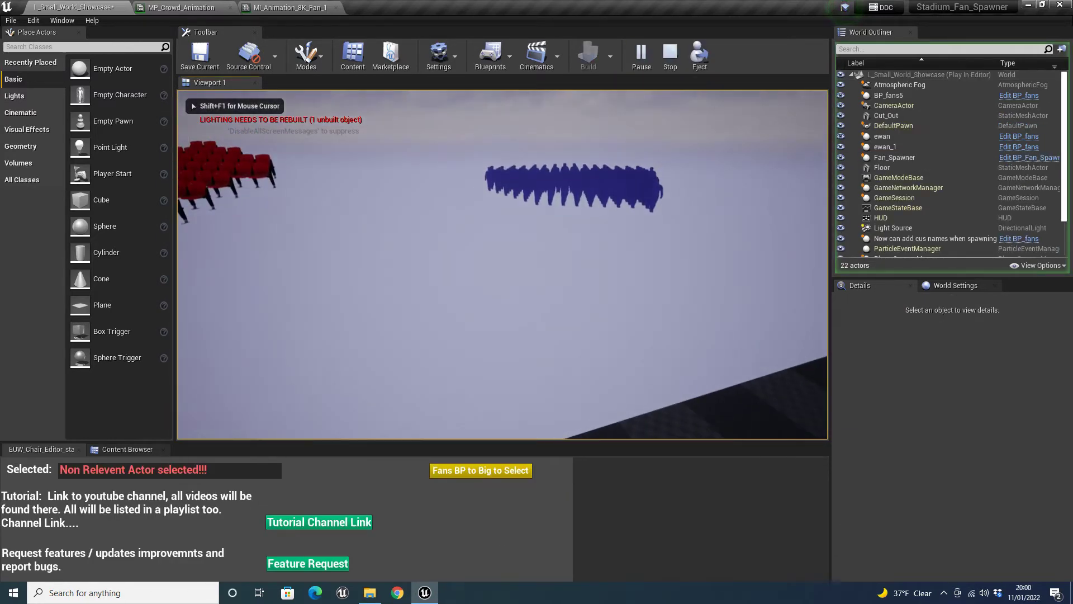
pyautogui.press('Escape')
pyautogui.moveTo(394, 271); pyautogui.dragTo(246, 248, button='right')
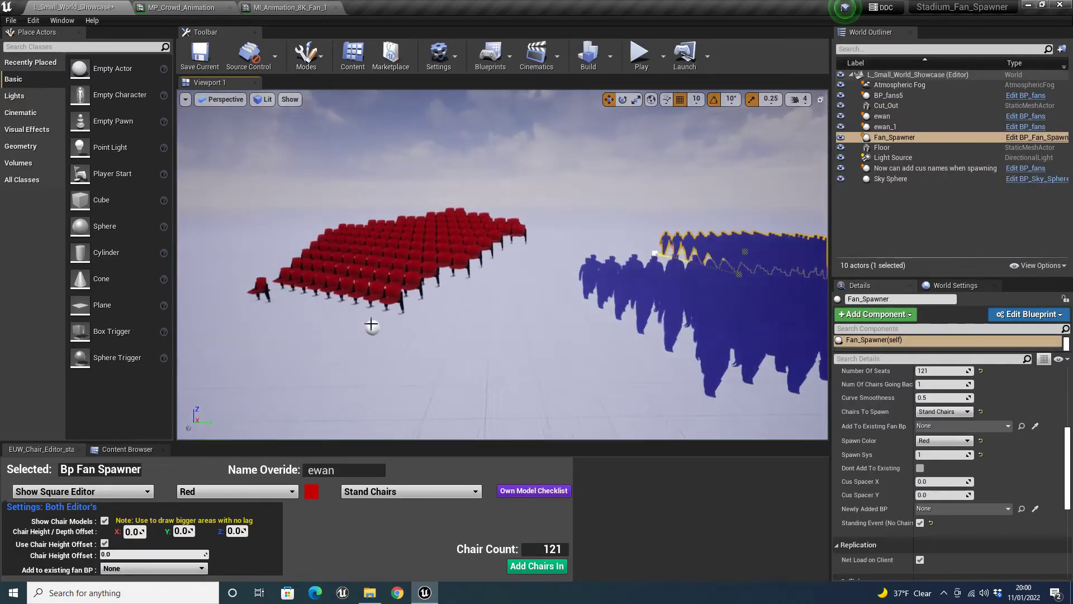
# - Open the L_245K_Demo level from the Demo_Maps folder, saving the L_Small_World_Showcase changes
pyautogui.click(127, 450)
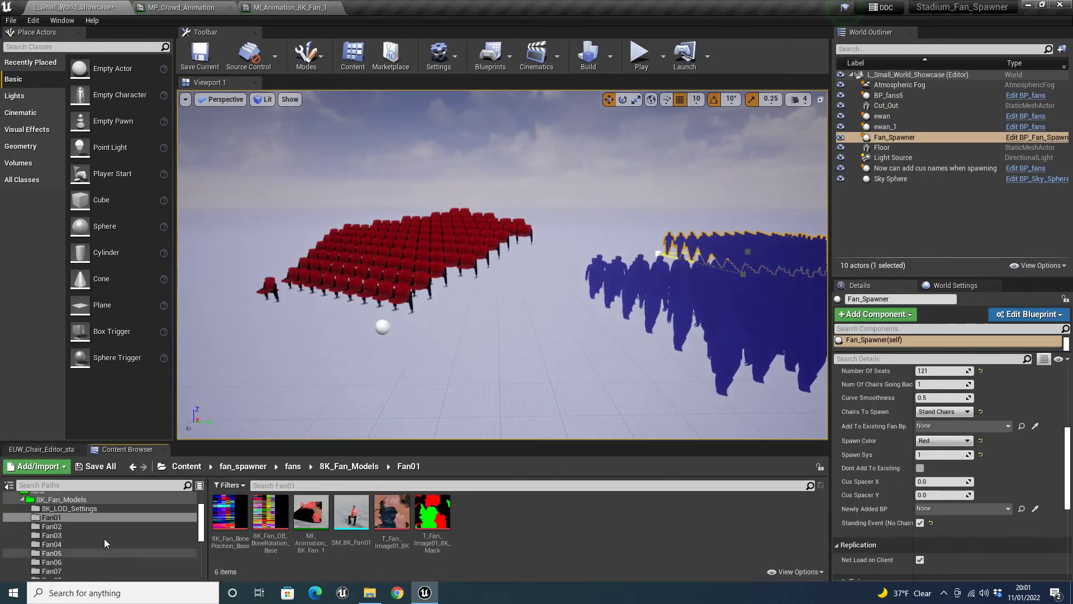
pyautogui.scroll(-3, 96, 535)
pyautogui.scroll(3, 96, 536)
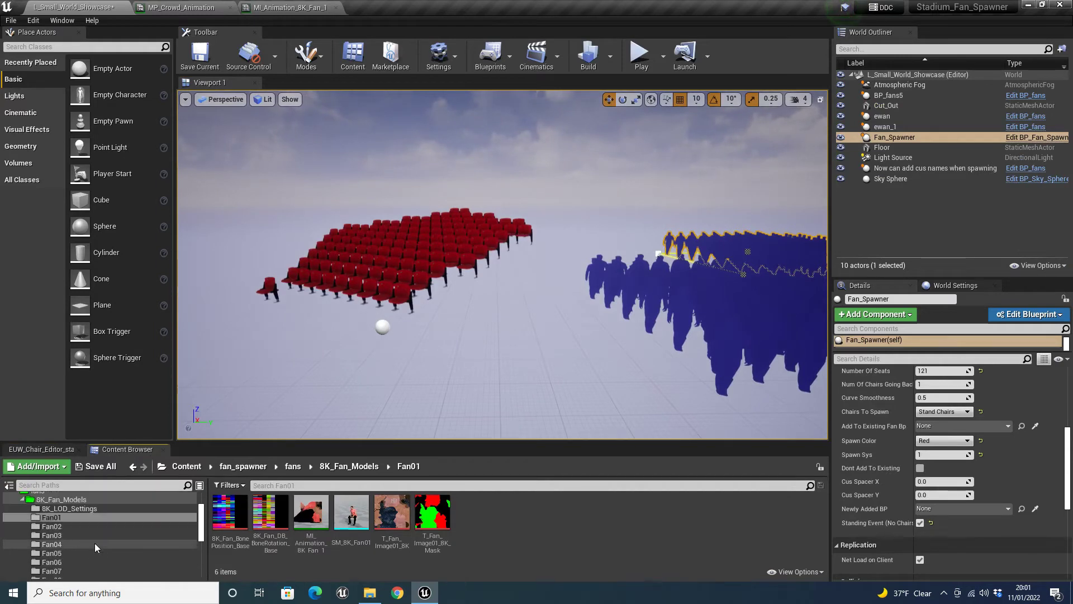
pyautogui.click(22, 499)
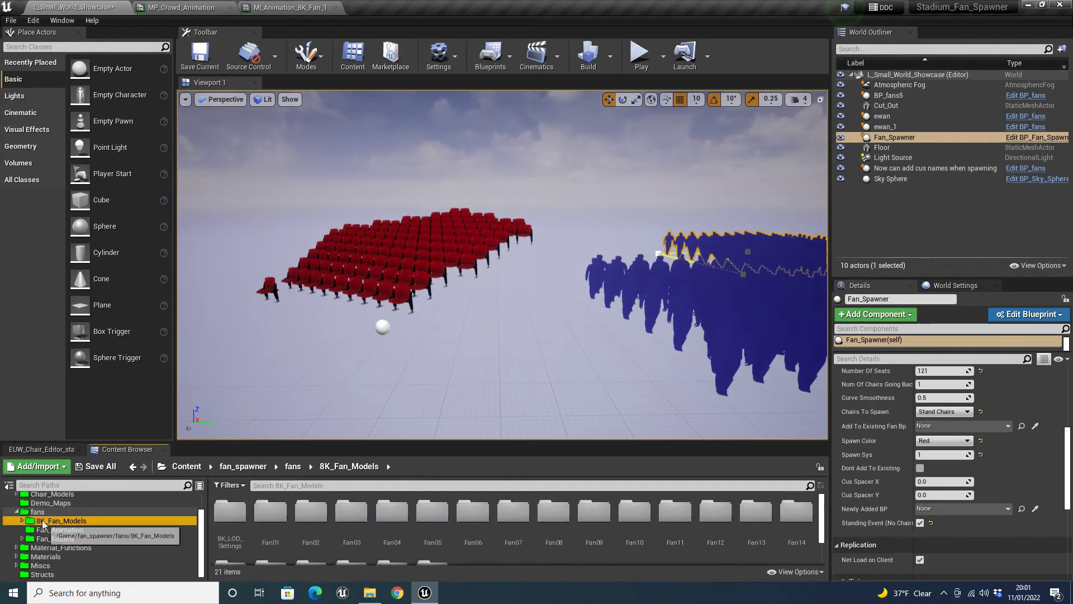
pyautogui.click(48, 502)
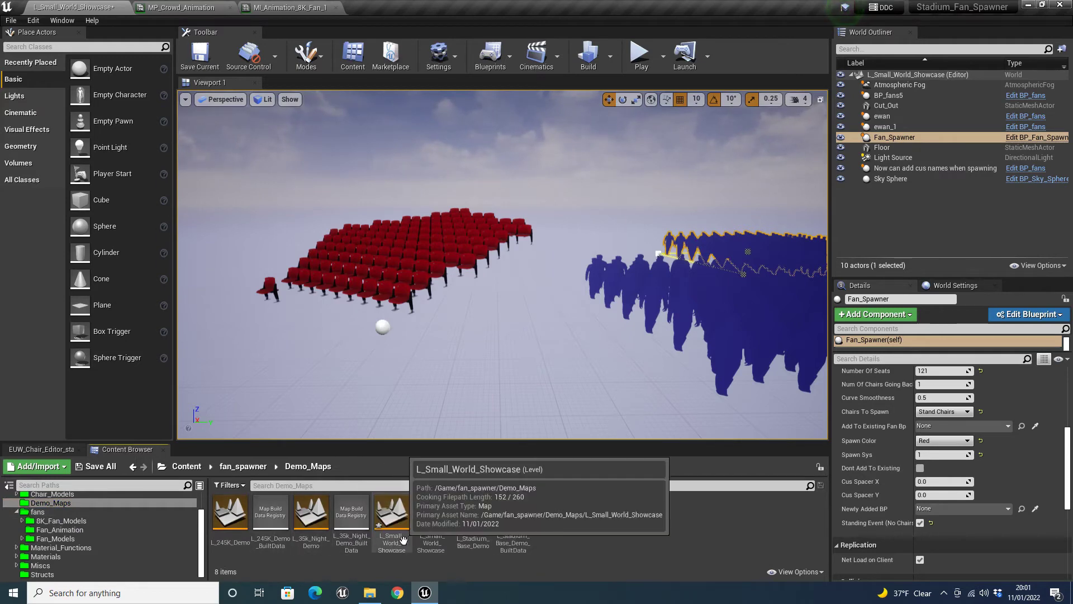
pyautogui.doubleClick(230, 514)
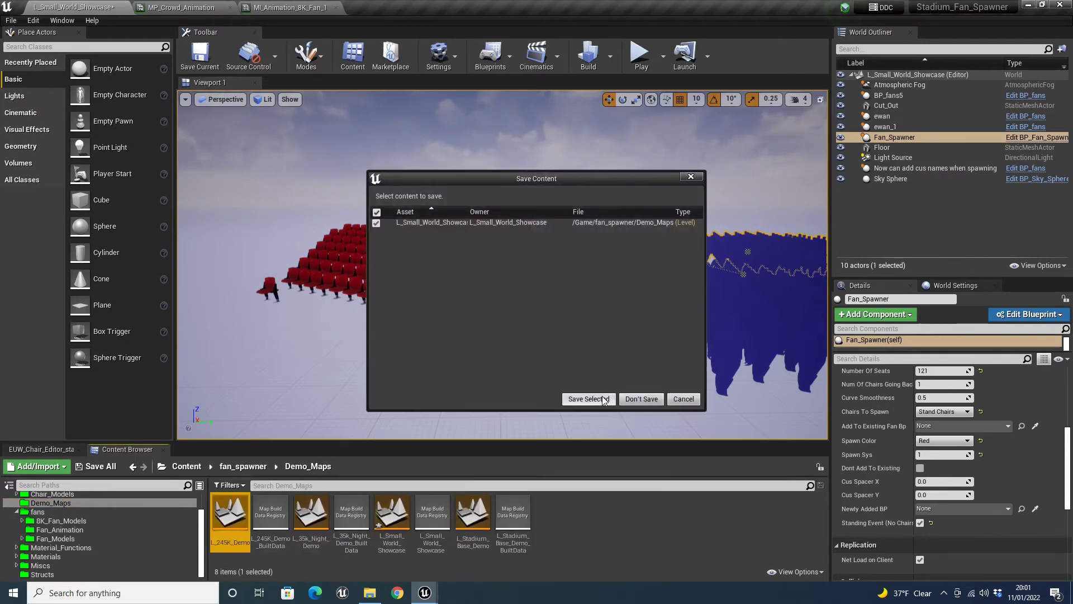
pyautogui.click(603, 399)
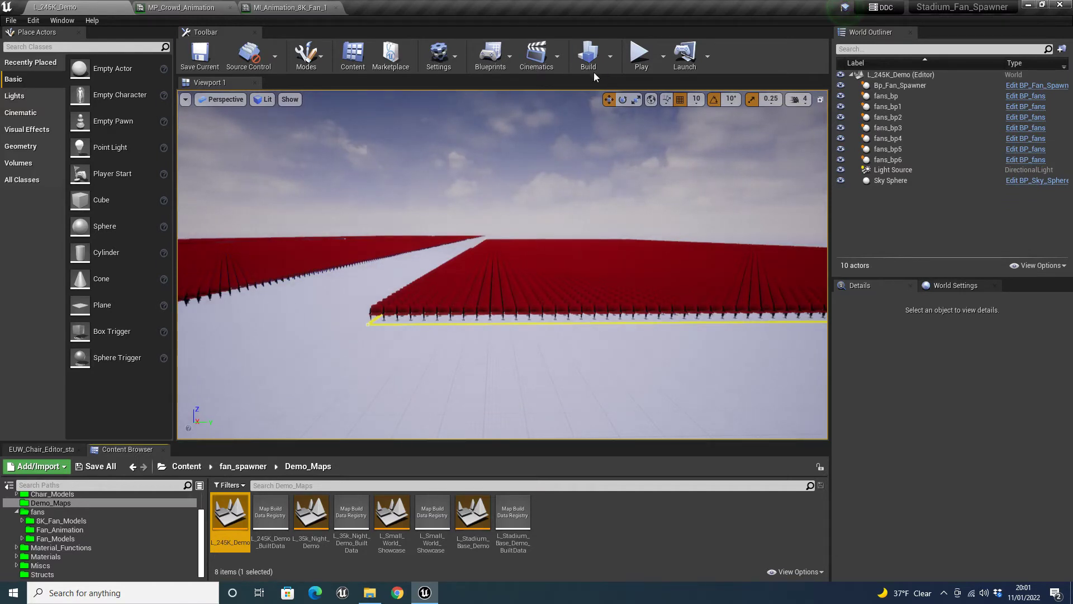
# - Open the L_245K_Demo level blueprint, examine its Spawn Fans At Random setup, and close it
pyautogui.click(557, 56)
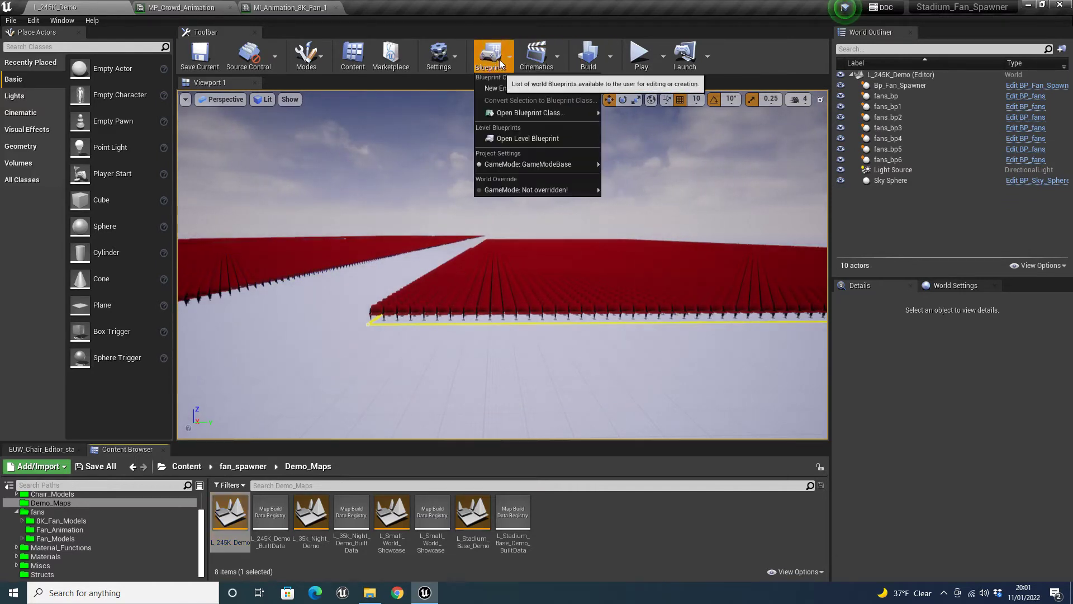
pyautogui.click(528, 127)
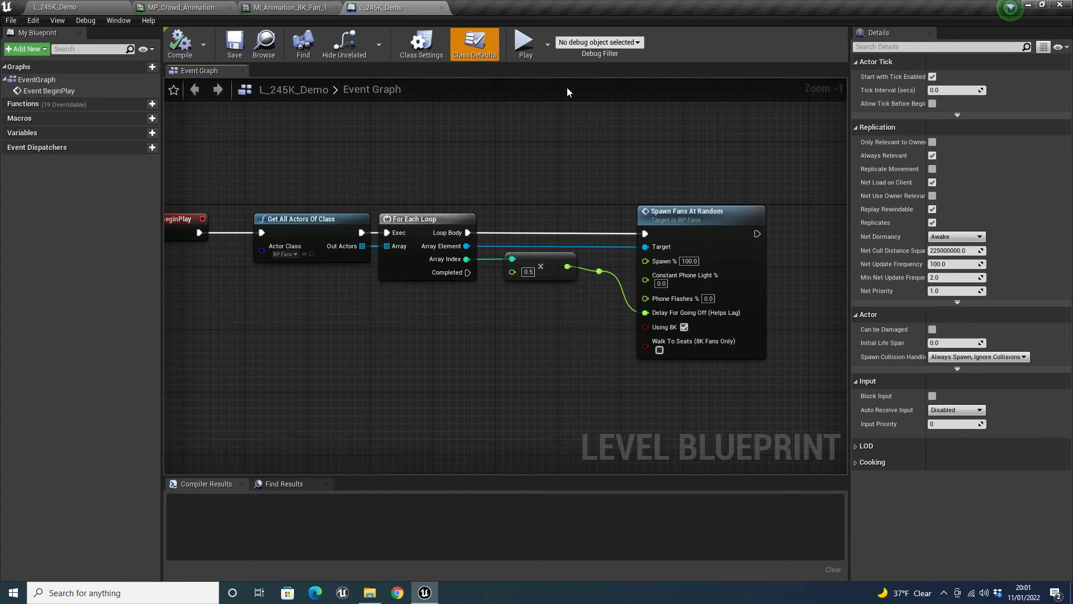
pyautogui.click(442, 8)
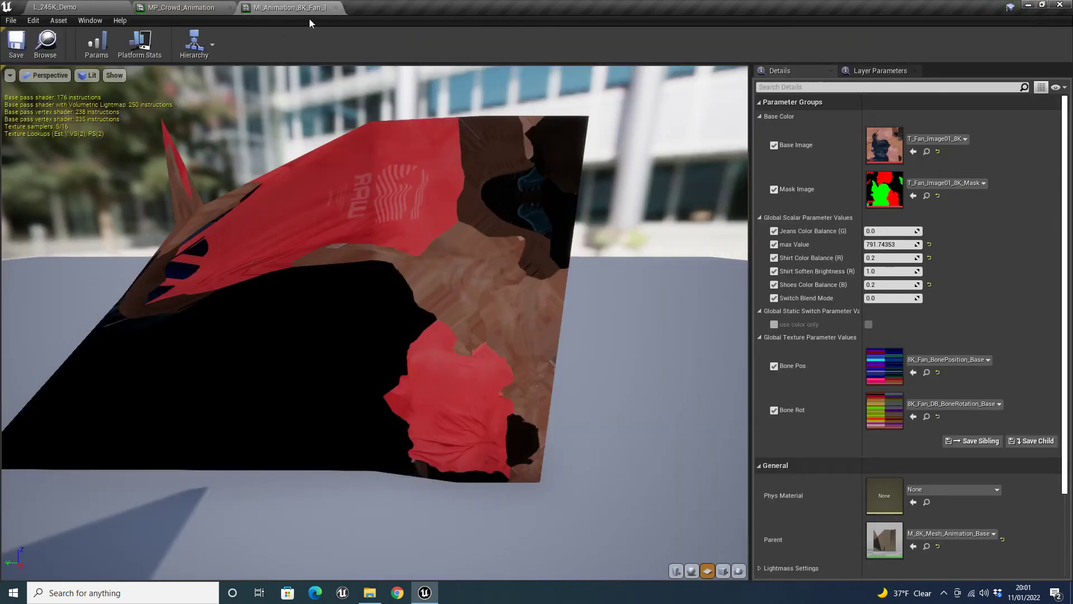
# - Close the MI_Animation_8K_Fan_1 material instance and return to the L_245K_Demo level view
pyautogui.click(336, 8)
pyautogui.click(121, 6)
pyautogui.moveTo(429, 218); pyautogui.dragTo(426, 173, button='right')
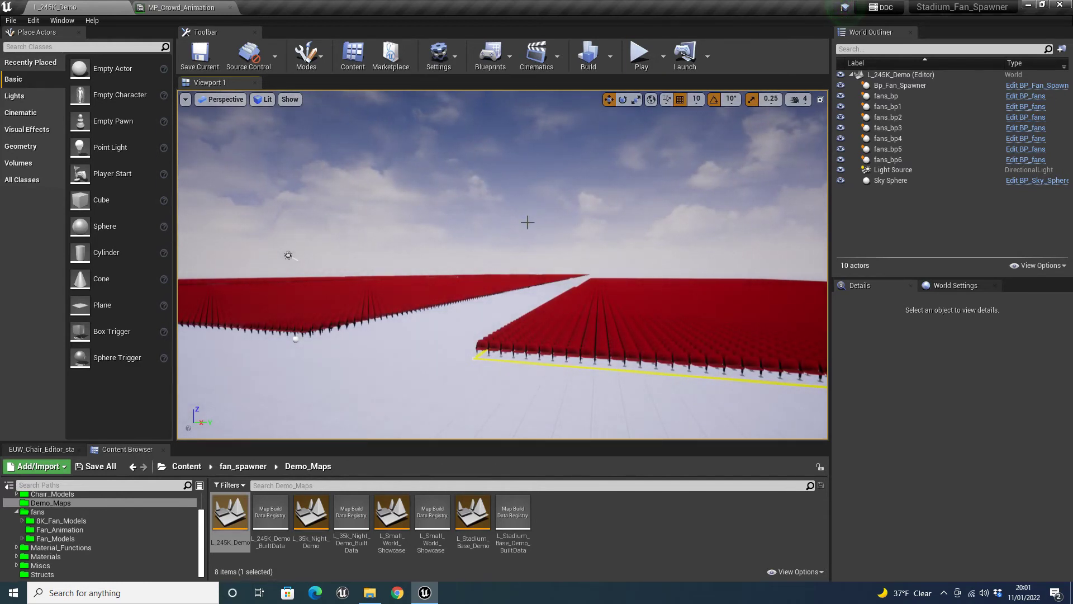
# - Play the 245K level briefly from a view facing the red seating blocks, and stop it
pyautogui.press('w')
pyautogui.moveTo(533, 231); pyautogui.dragTo(565, 252, button='right')
pyautogui.press('a')
pyautogui.click(639, 62)
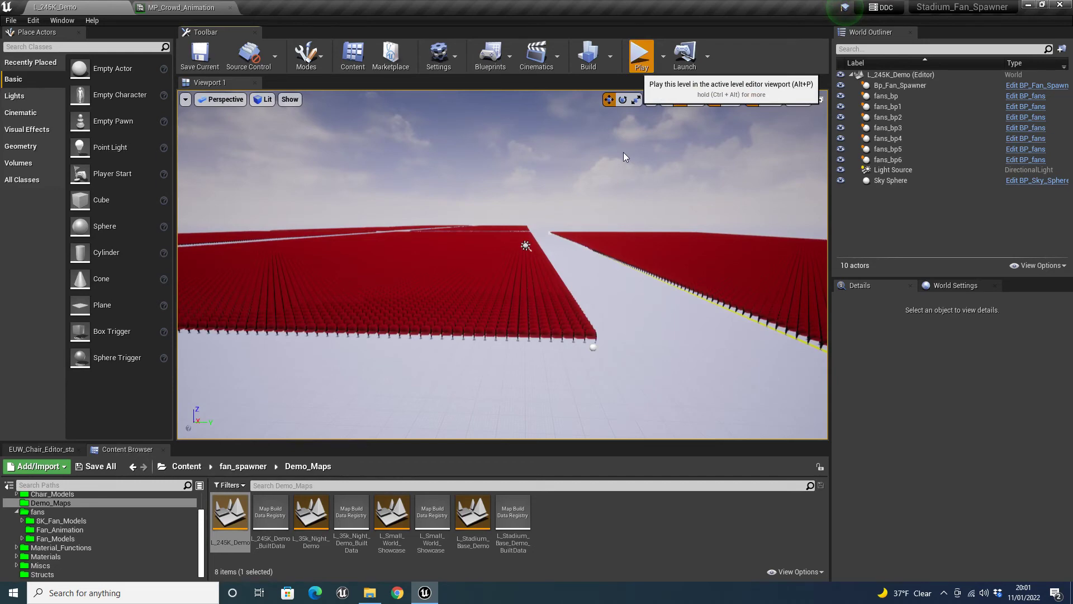
pyautogui.hotkey('alt', 'p')
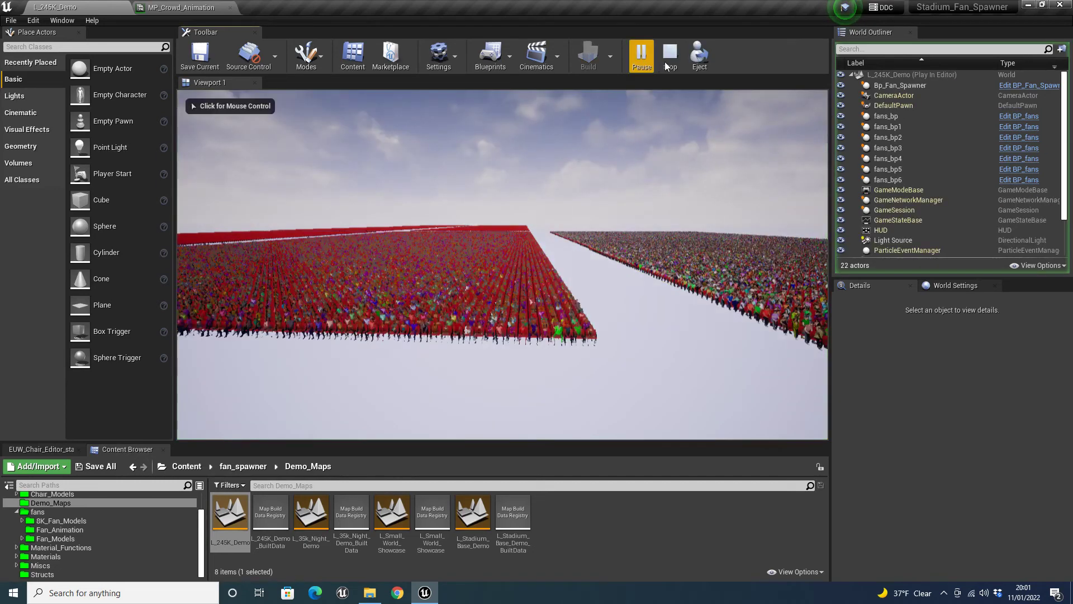
pyautogui.click(669, 65)
# - Open Viewport 2 as a maximized window and turn on its FPS display
pyautogui.click(61, 22)
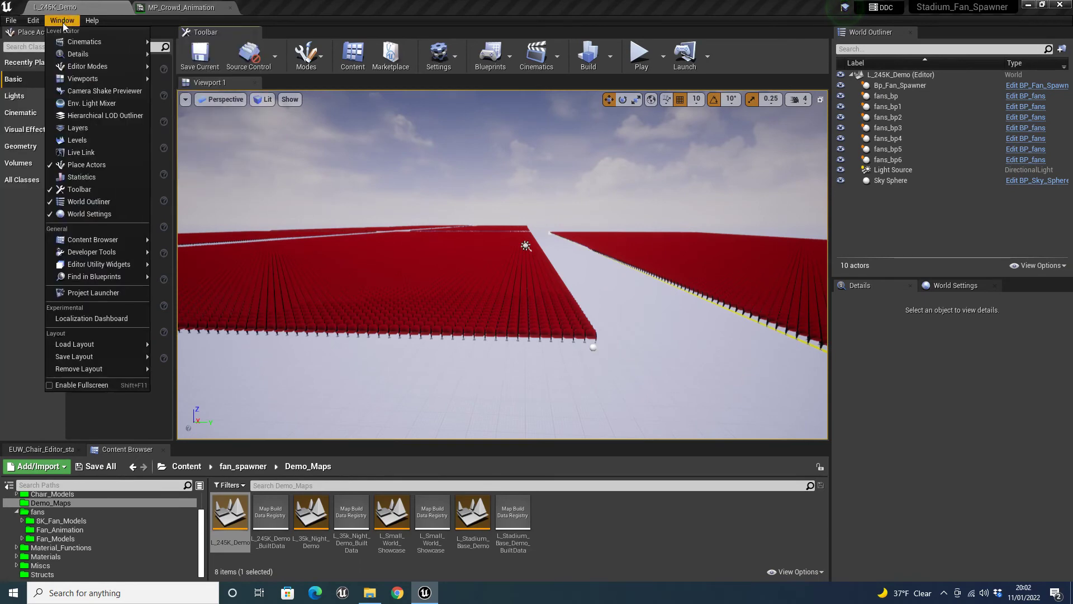
pyautogui.moveTo(90, 79)
pyautogui.click(191, 92)
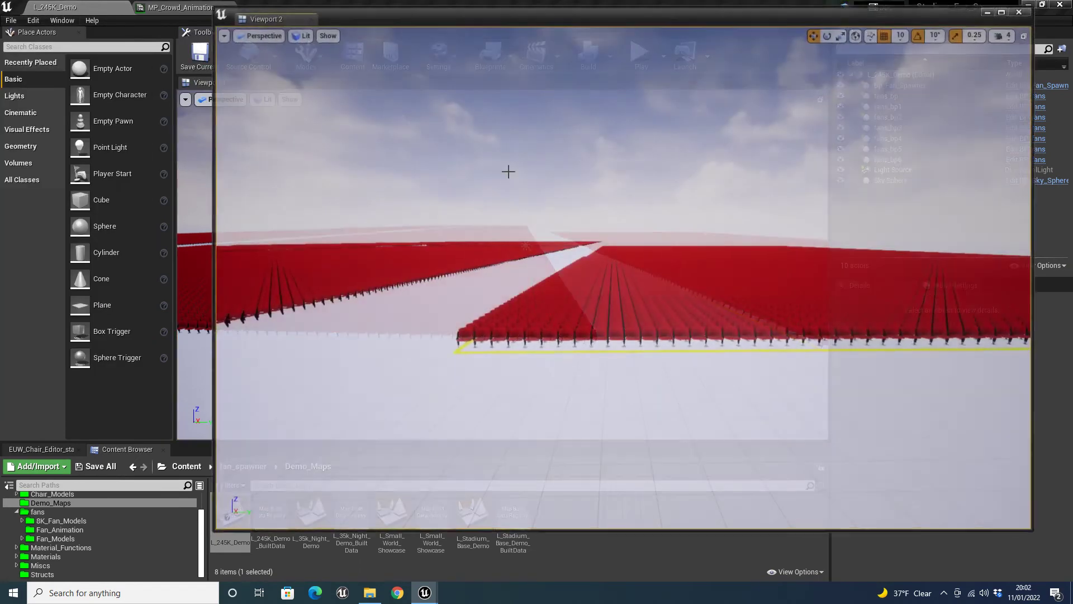
pyautogui.click(1003, 11)
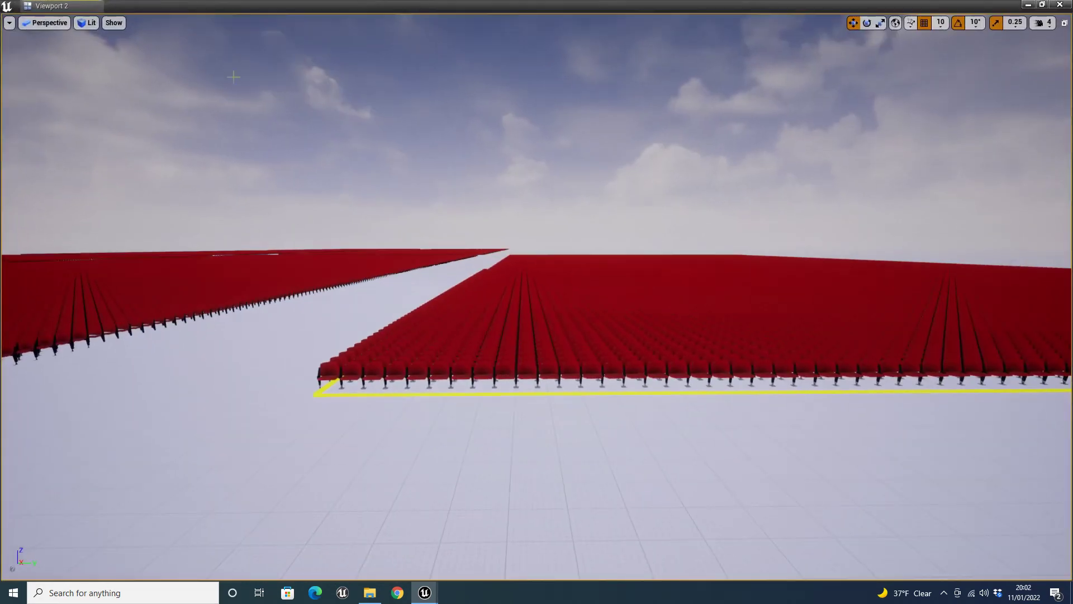
pyautogui.click(9, 22)
pyautogui.click(40, 74)
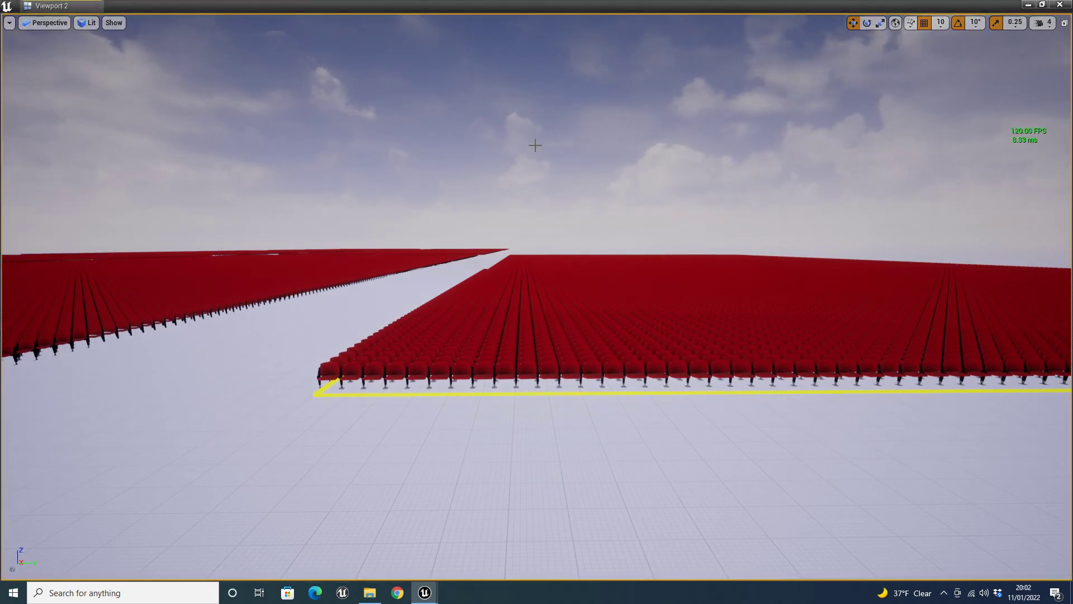
# - Play the level in Viewport 2 and fly over the seated crowd, examining the fans up close and the frame rate
pyautogui.hotkey('alt', 'p')
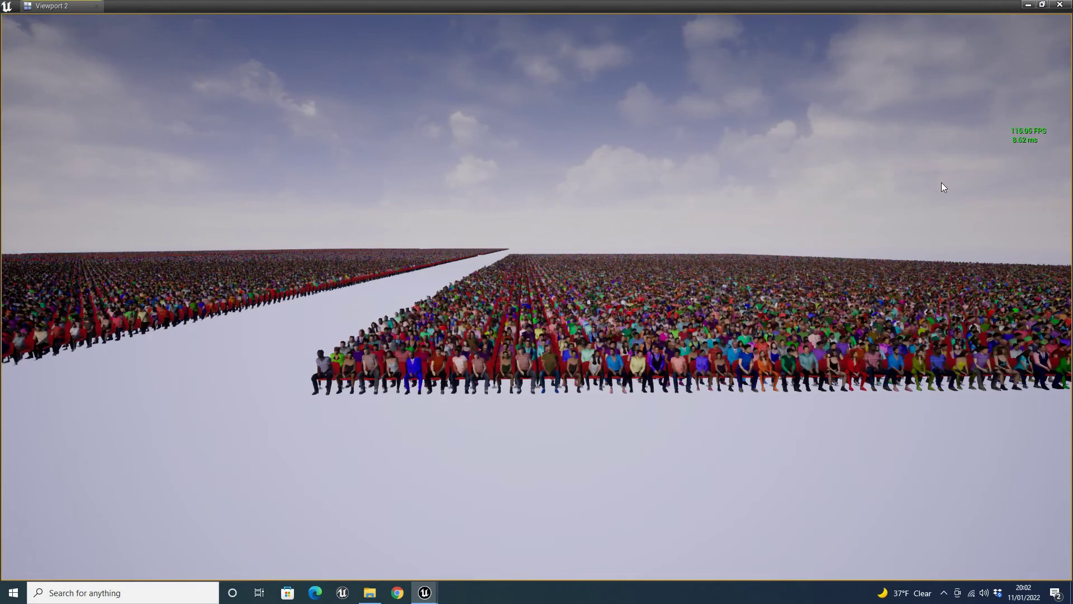
pyautogui.click(901, 141)
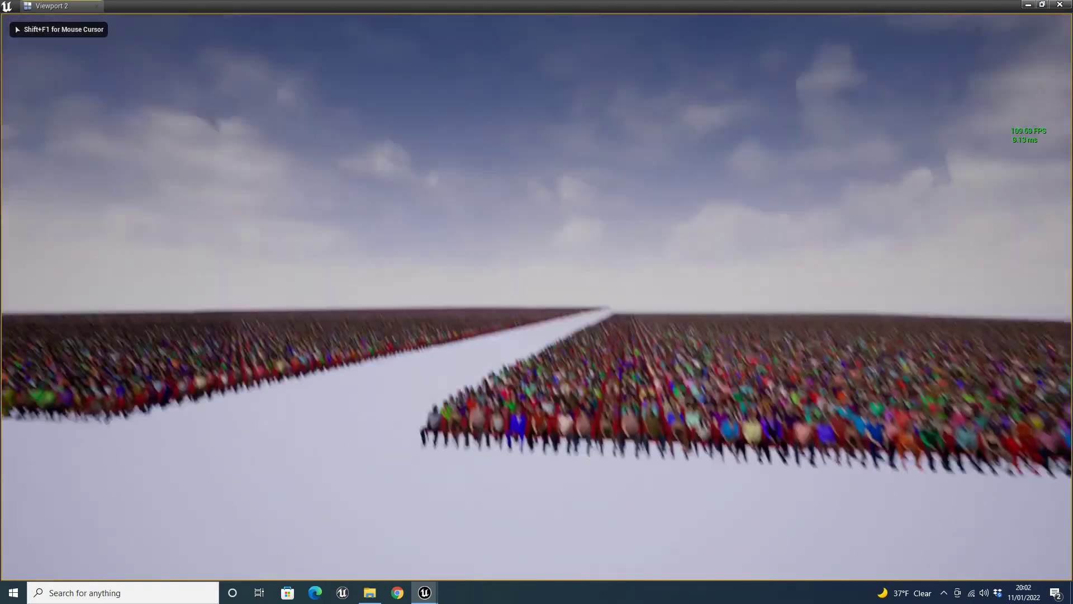
pyautogui.press('w')
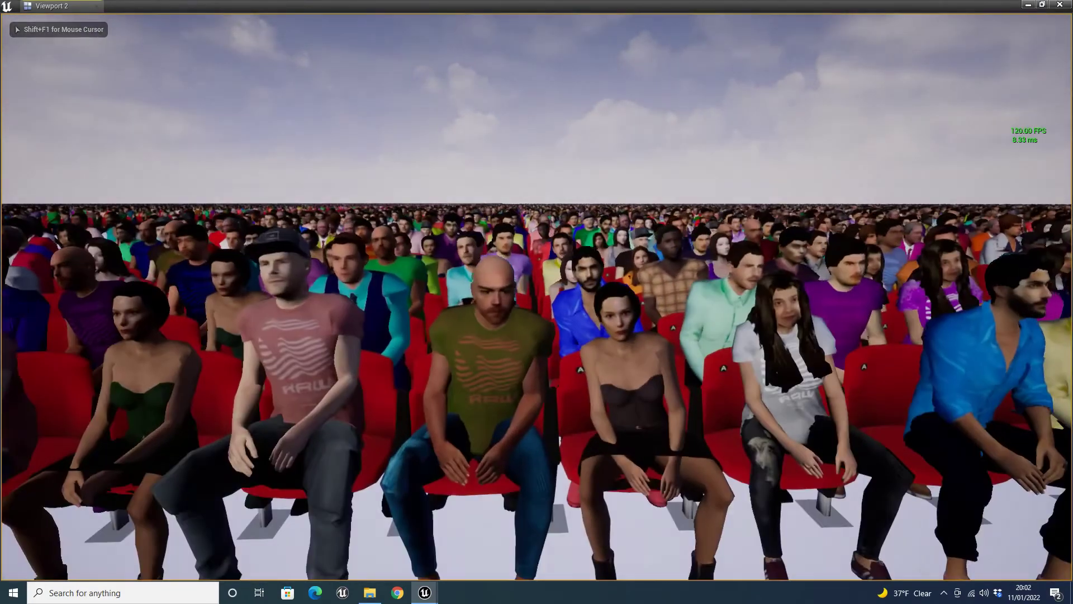
pyautogui.press('w')
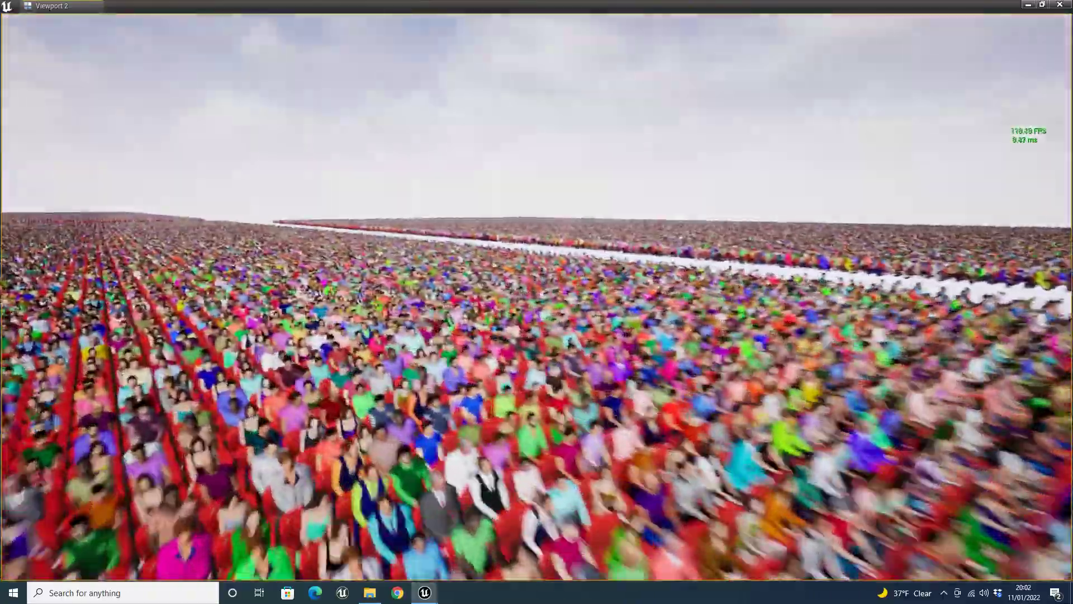
pyautogui.press('w')
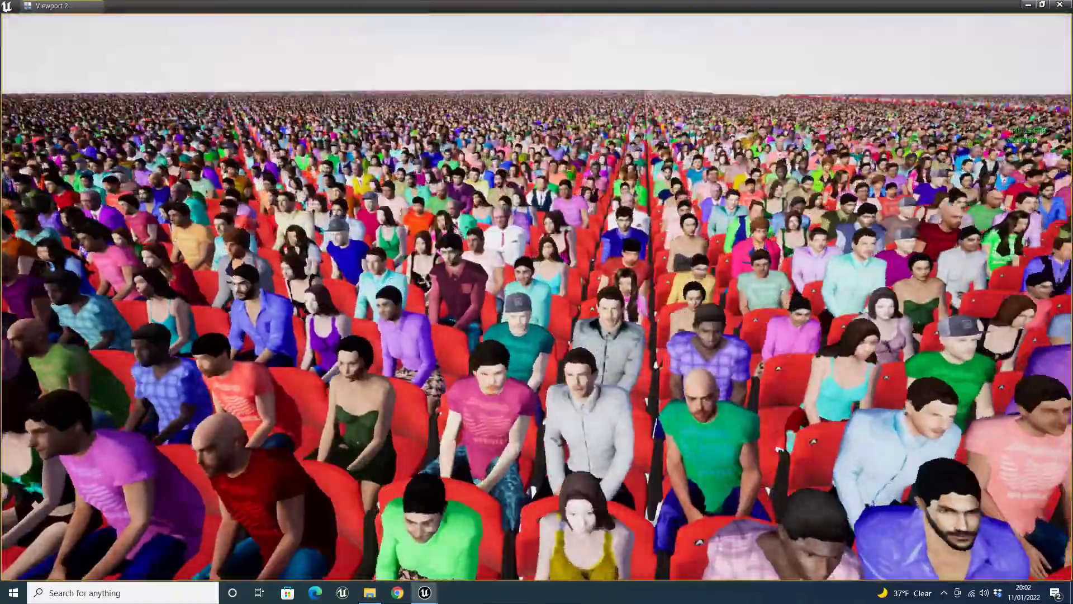
pyautogui.press('s')
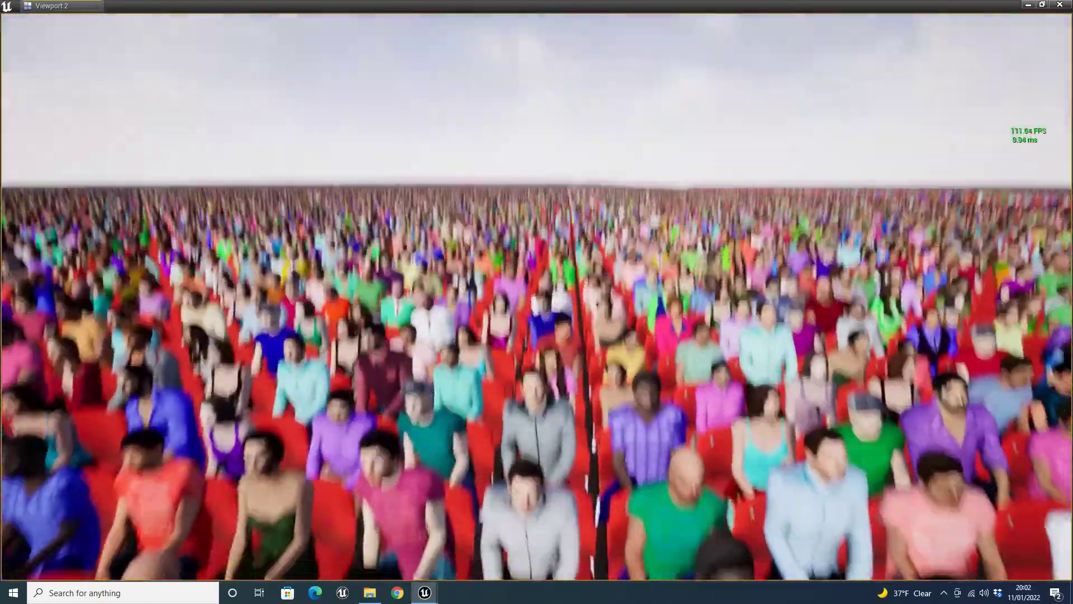
pyautogui.press('w')
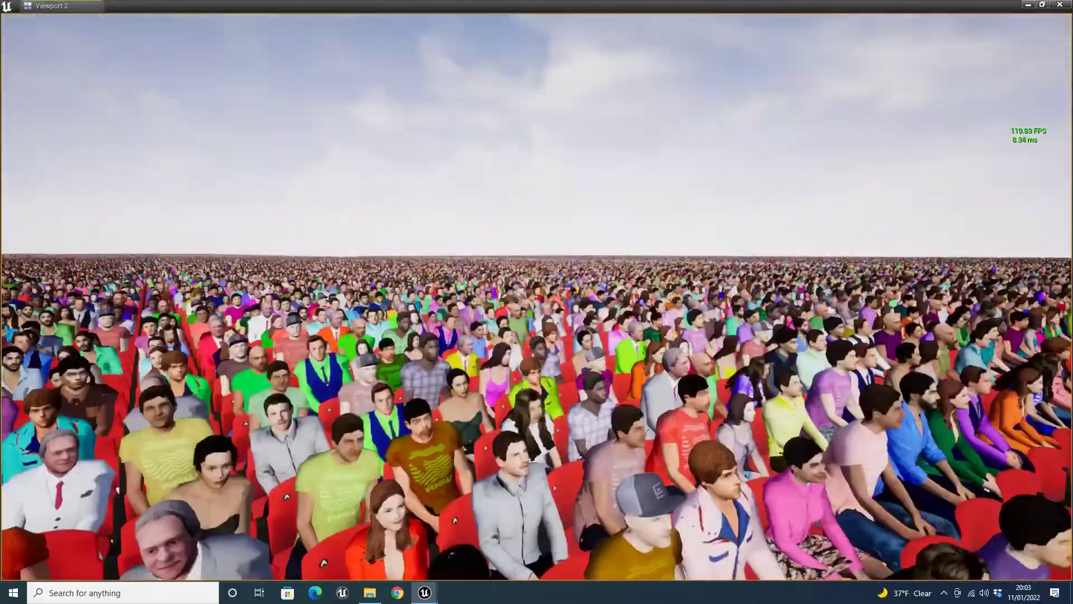
pyautogui.press('s')
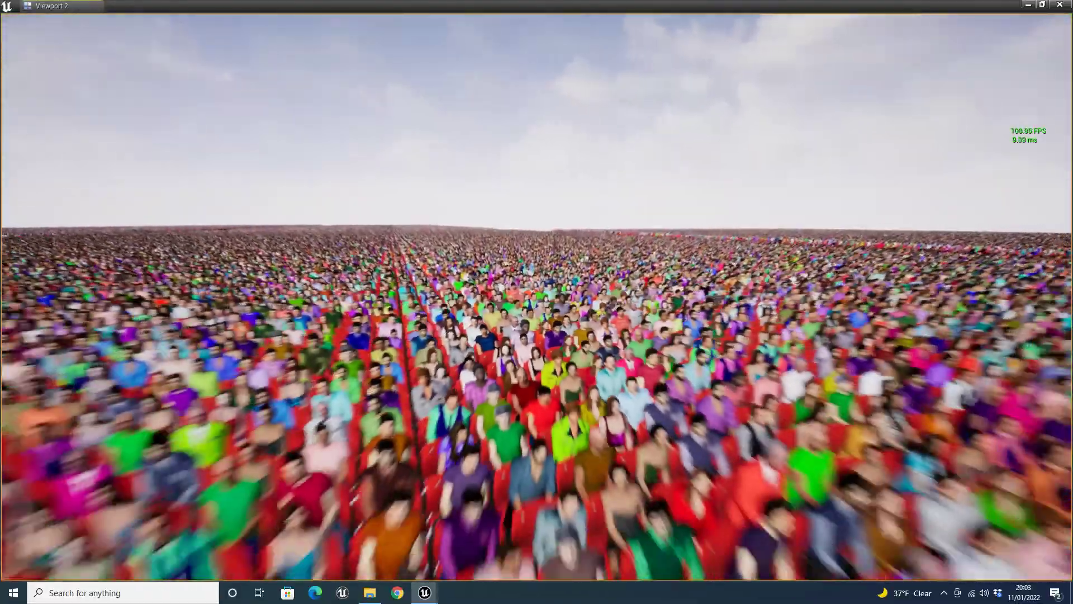